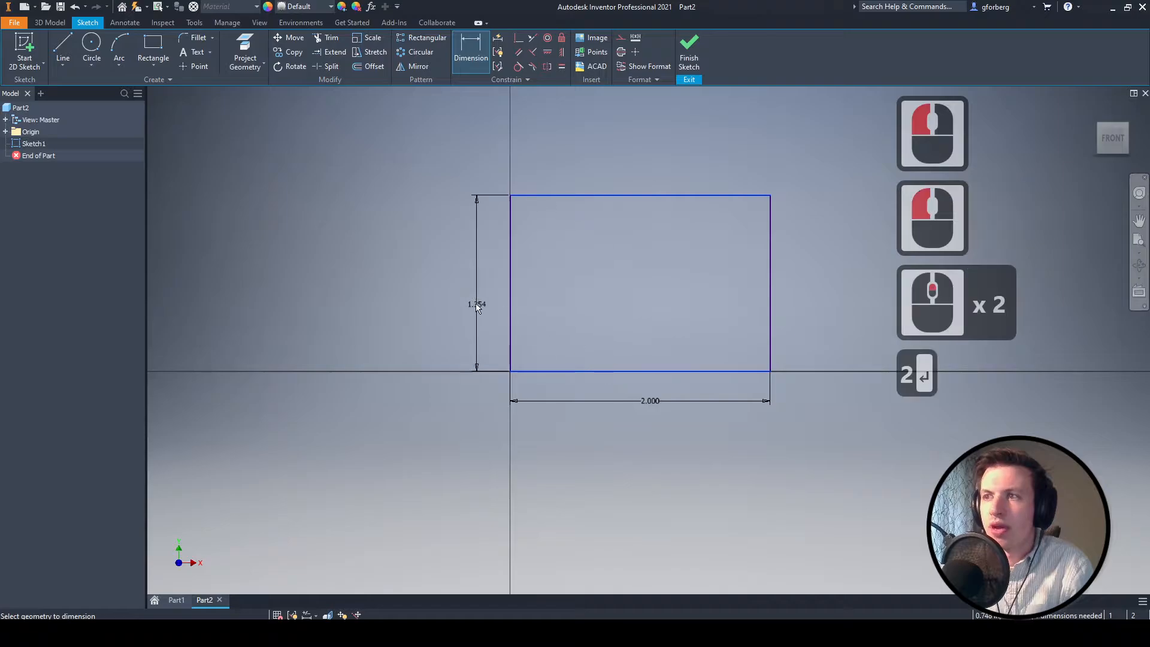
- Set the rectangle's height dimension to 1.5 in and finish the sketch
click(460, 300)
text(1.5)
key(Return)
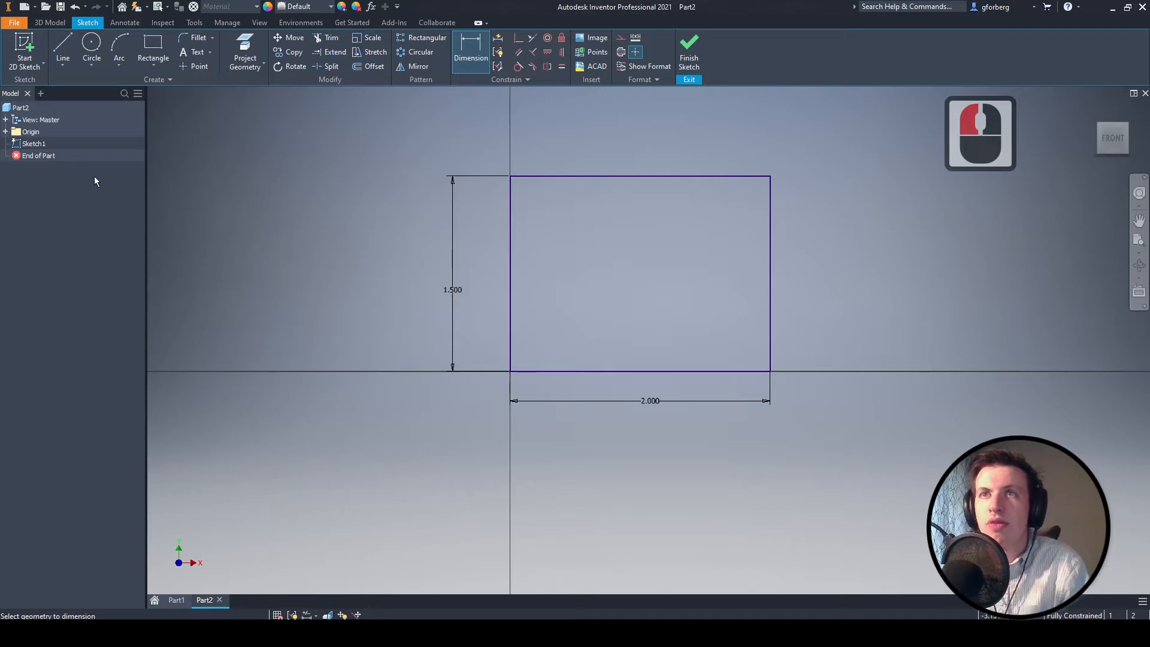
click(689, 51)
- Extrude the rectangle 2 in into a solid block
scroll(677, 173, down, 3)
middle_drag(678, 155, 523, 239)
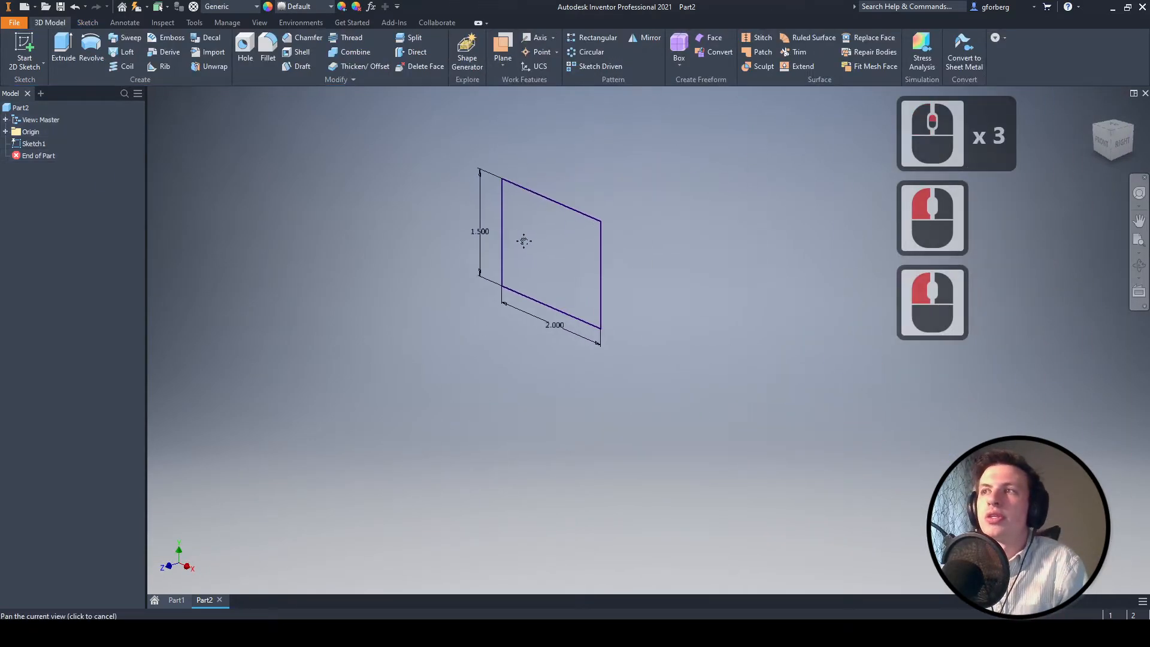
click(63, 42)
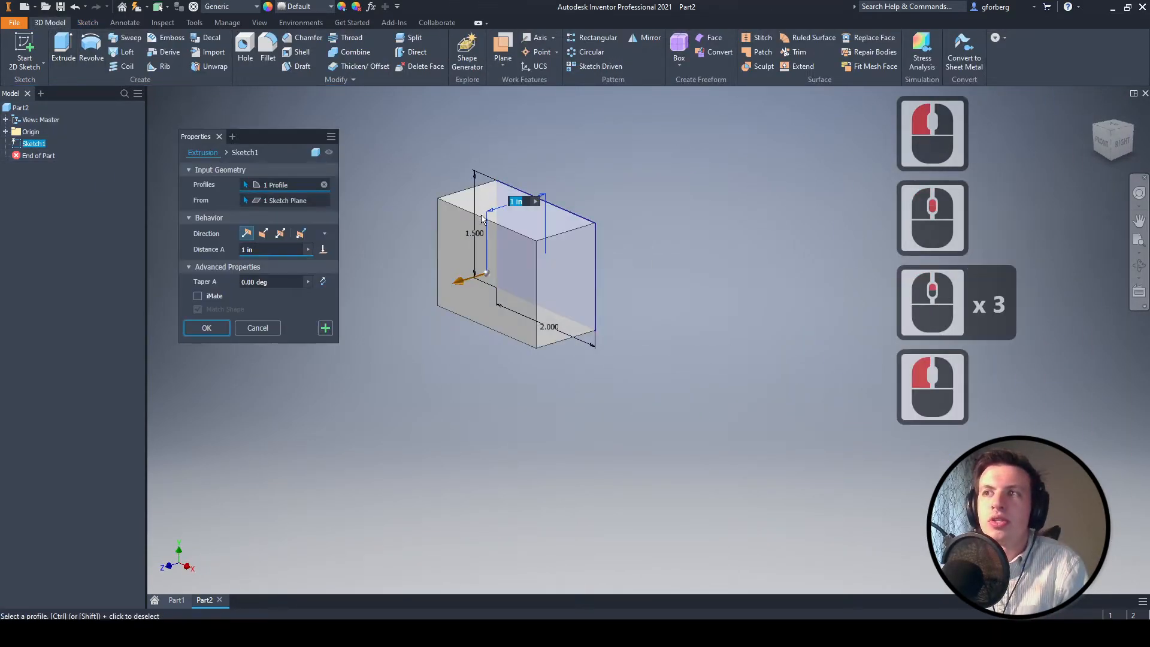
drag(271, 248, 189, 242)
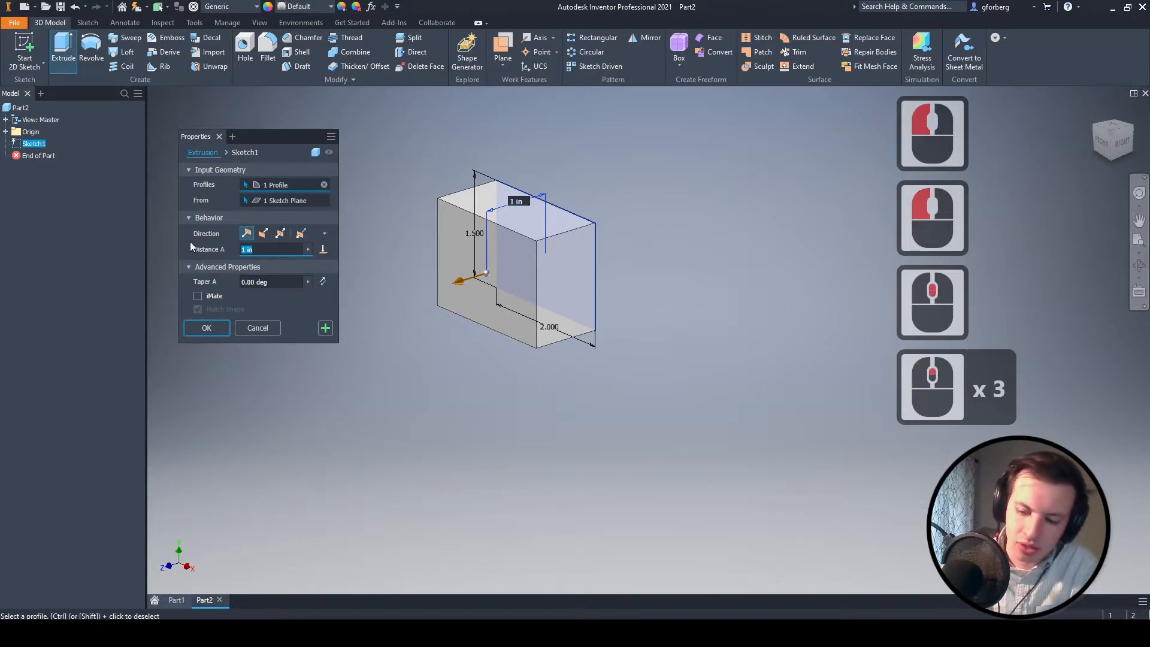
text(2)
key(Return)
- Start a sketch on the block's front face and draw a rectangle about 0.77 by 0.76 in, clear of the block's upper-right corner
middle_drag(598, 215, 650, 204)
click(27, 46)
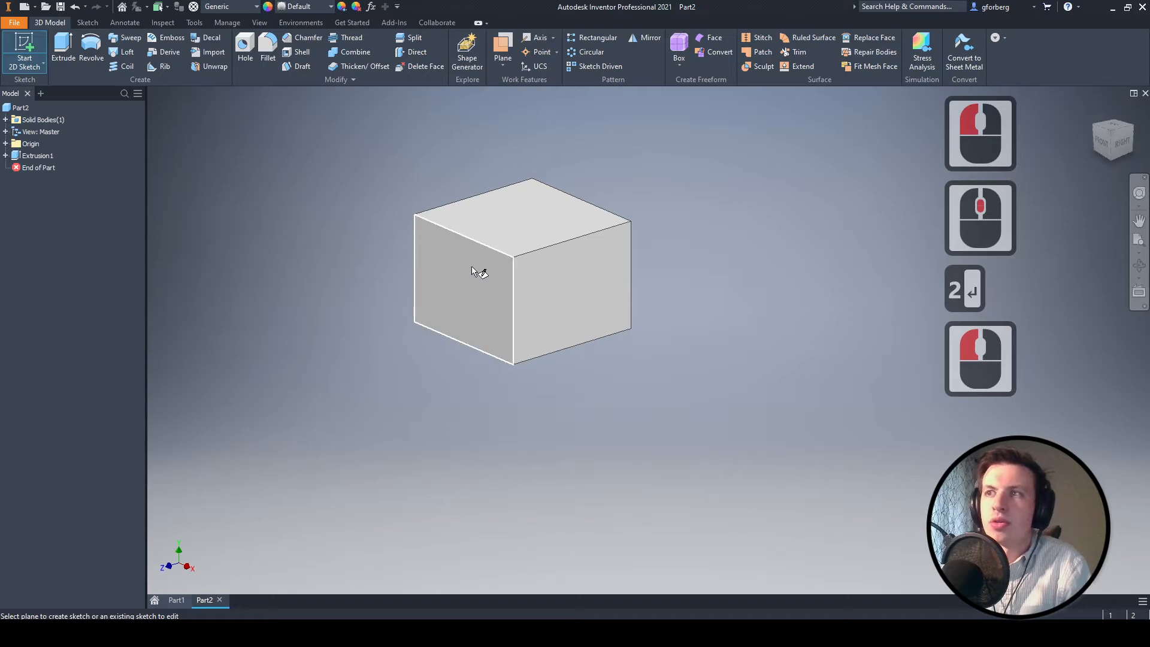
click(490, 266)
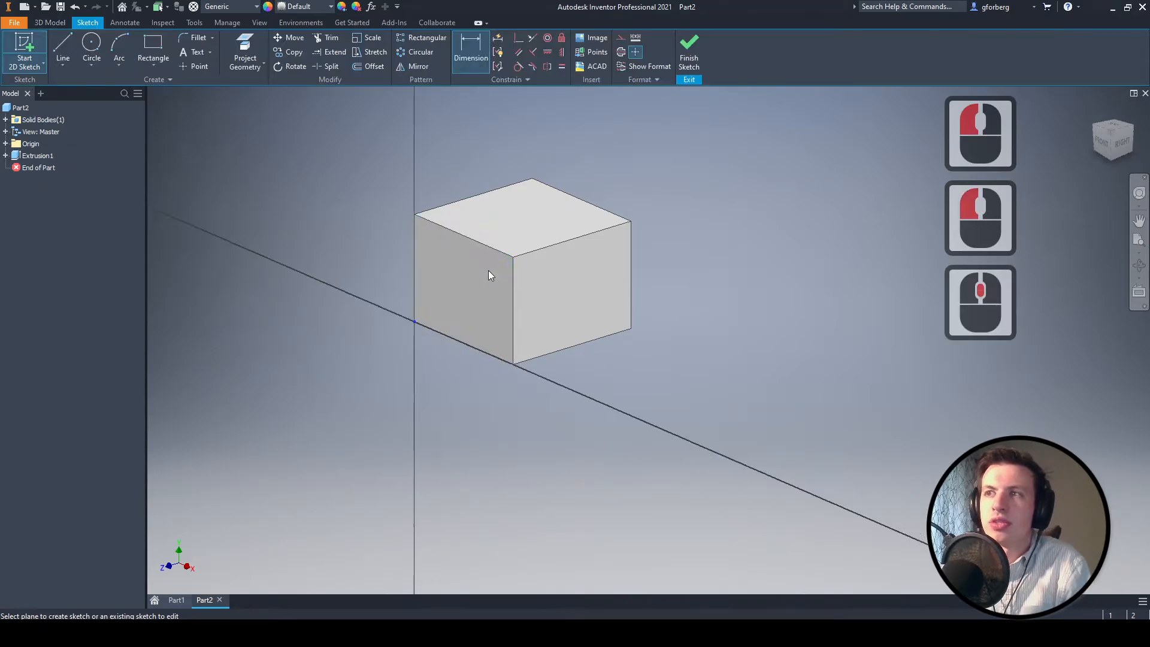
middle_drag(683, 243, 617, 266)
click(153, 48)
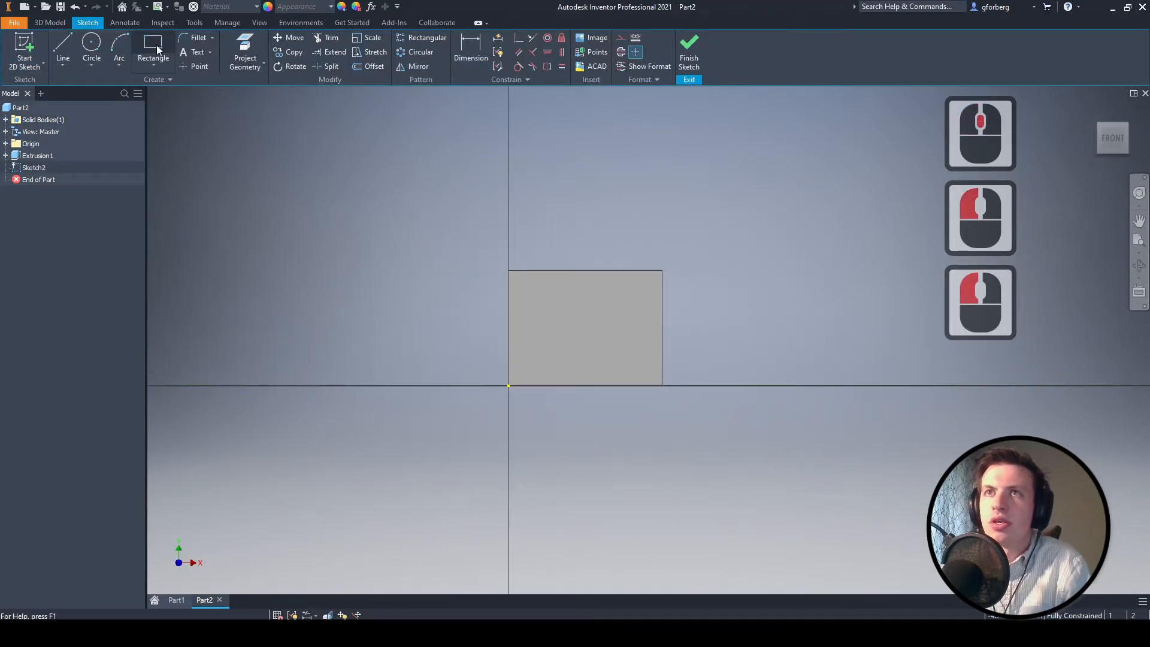
click(778, 154)
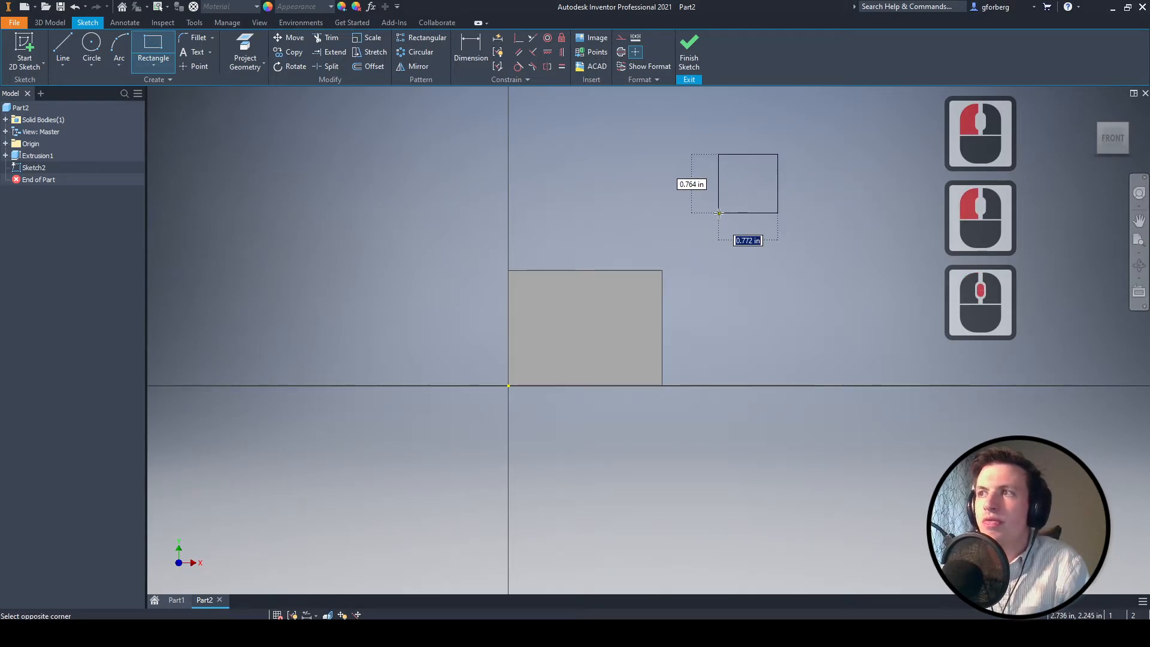
click(719, 213)
key(Escape)
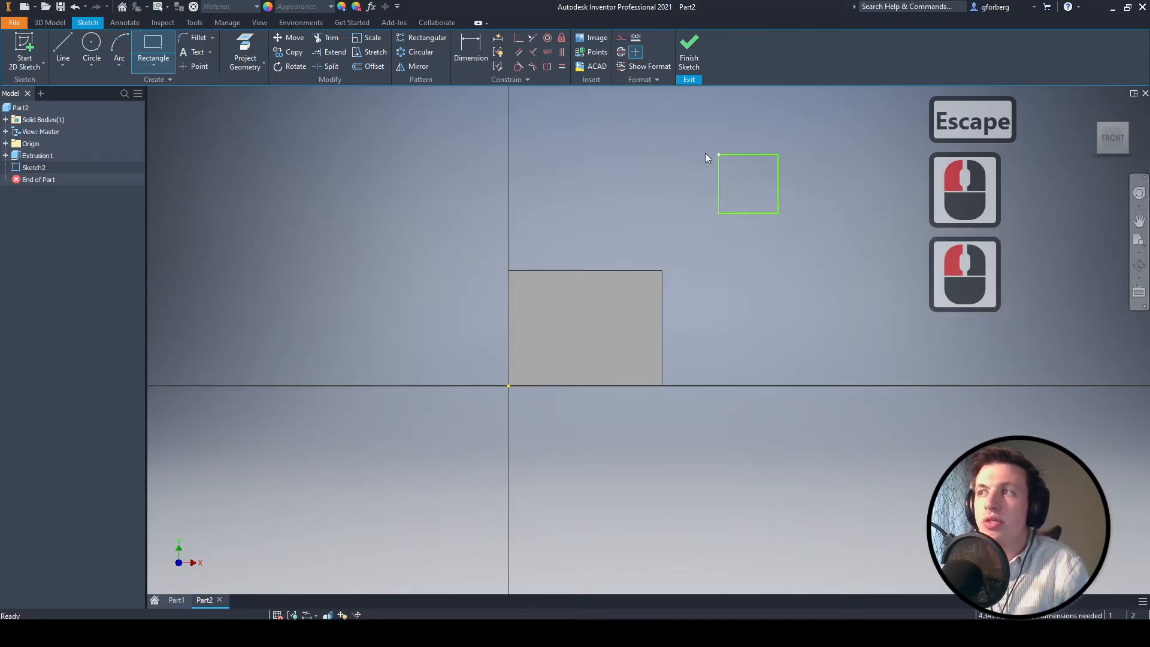
- Dimension the new rectangle's width between its vertical sides and set it to 1 in
click(470, 48)
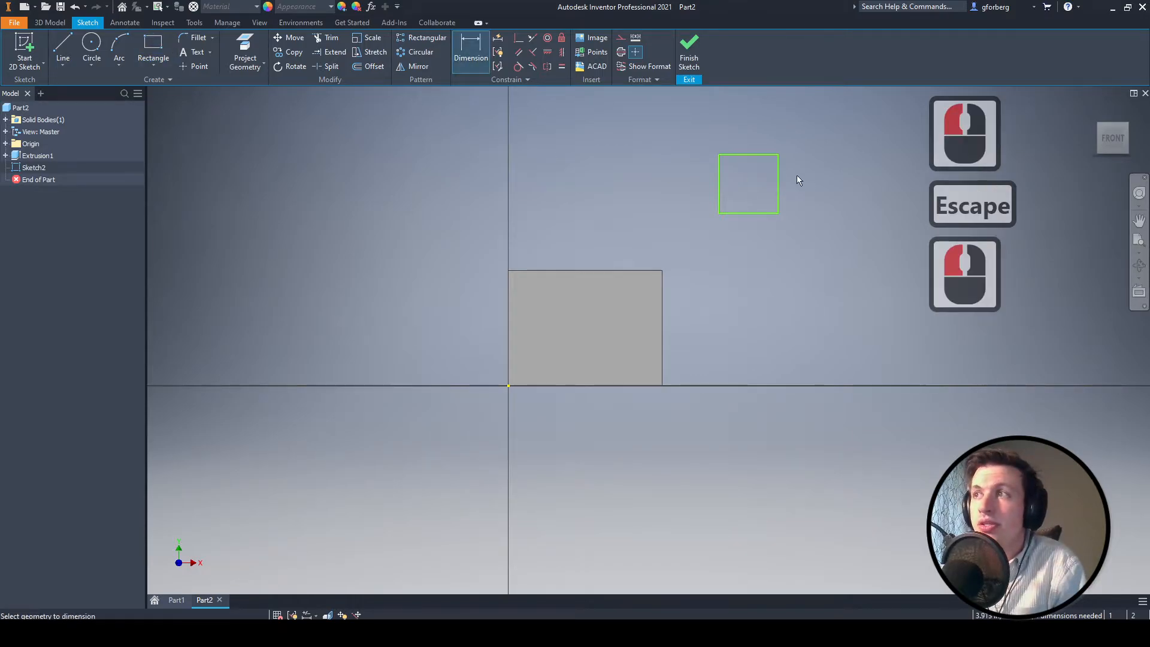
click(723, 173)
click(777, 174)
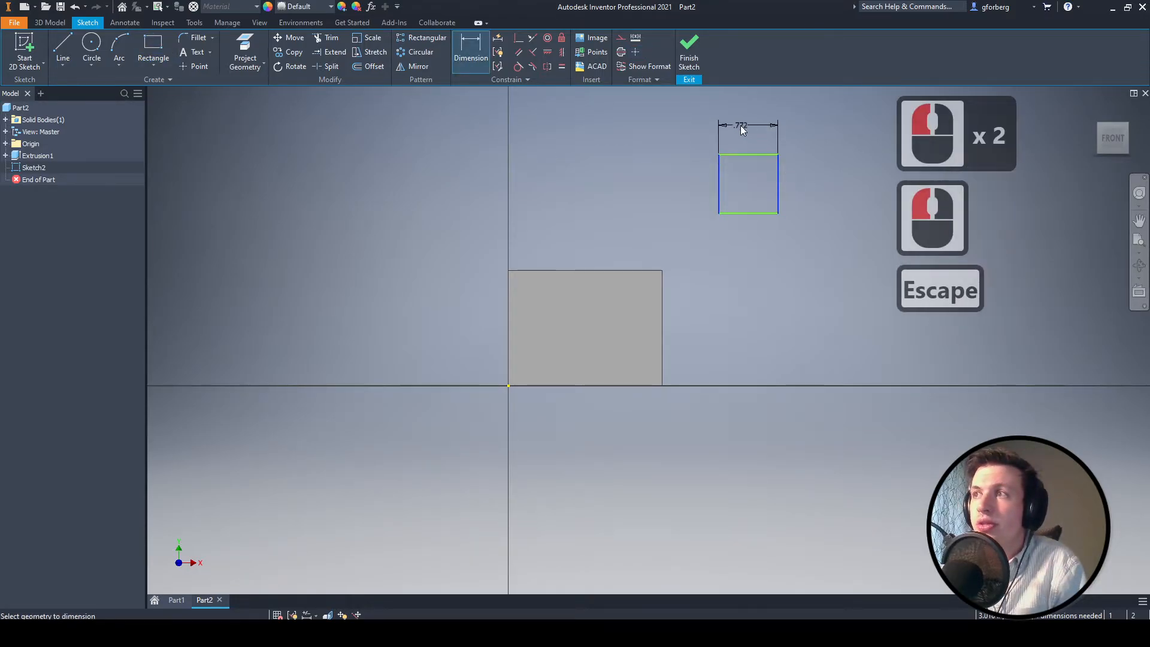
click(740, 125)
text(1)
key(Return)
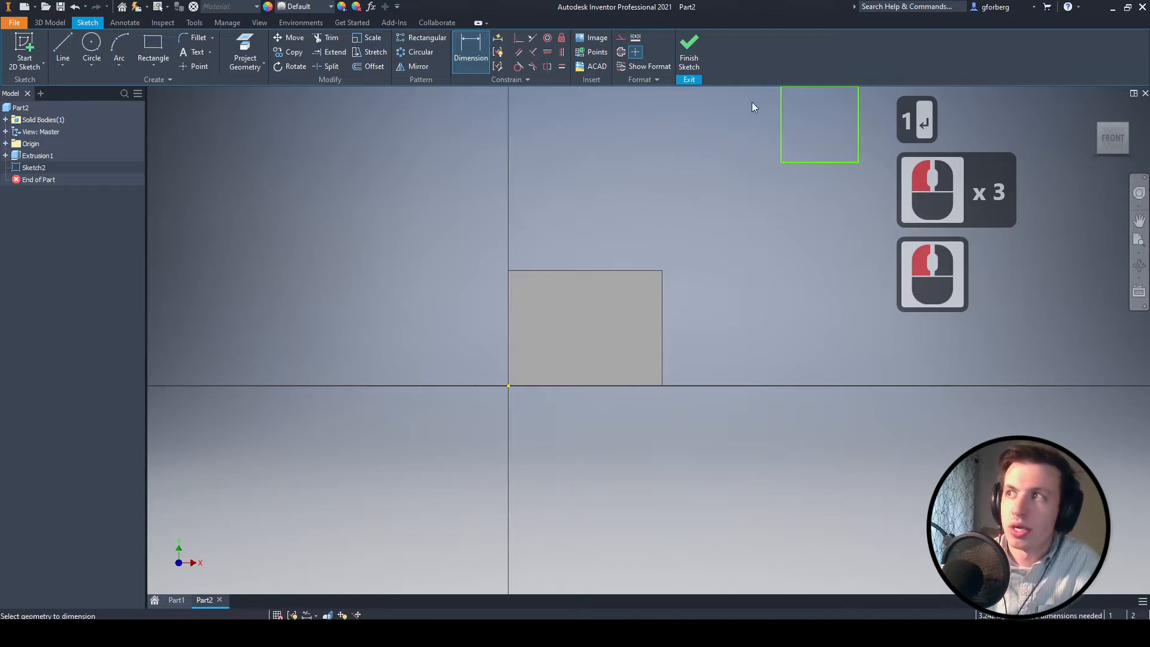
- Dimension the new rectangle's height between its horizontal sides and set it to 1 in
middle_drag(824, 160, 733, 243)
click(722, 170)
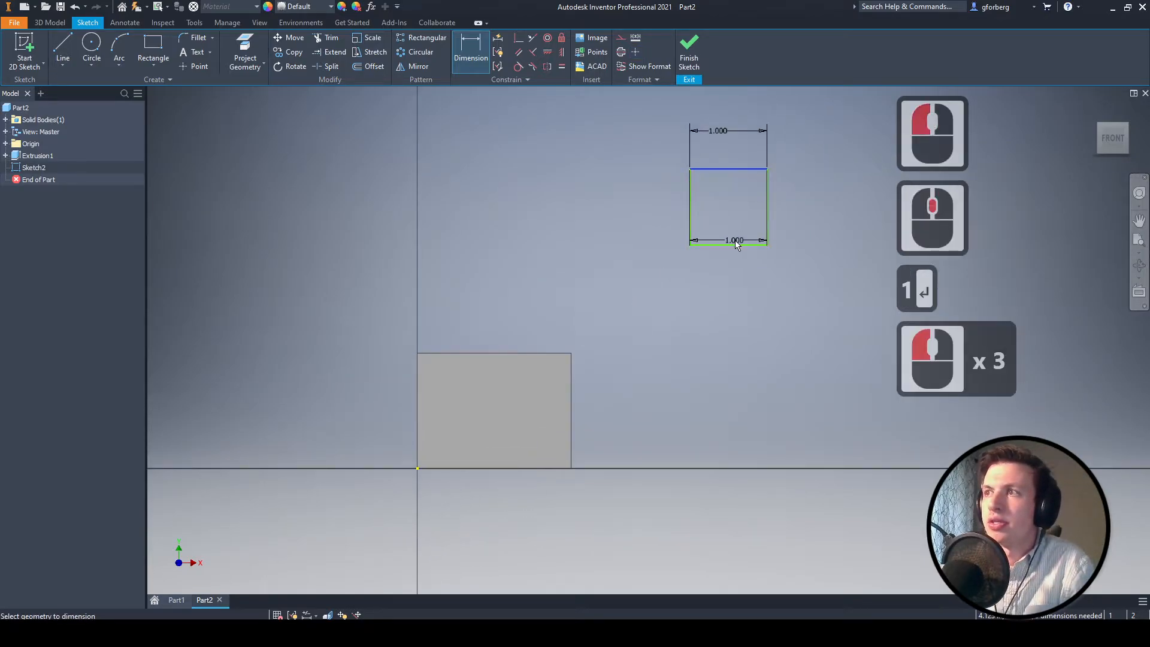
click(733, 243)
click(634, 206)
text(1)
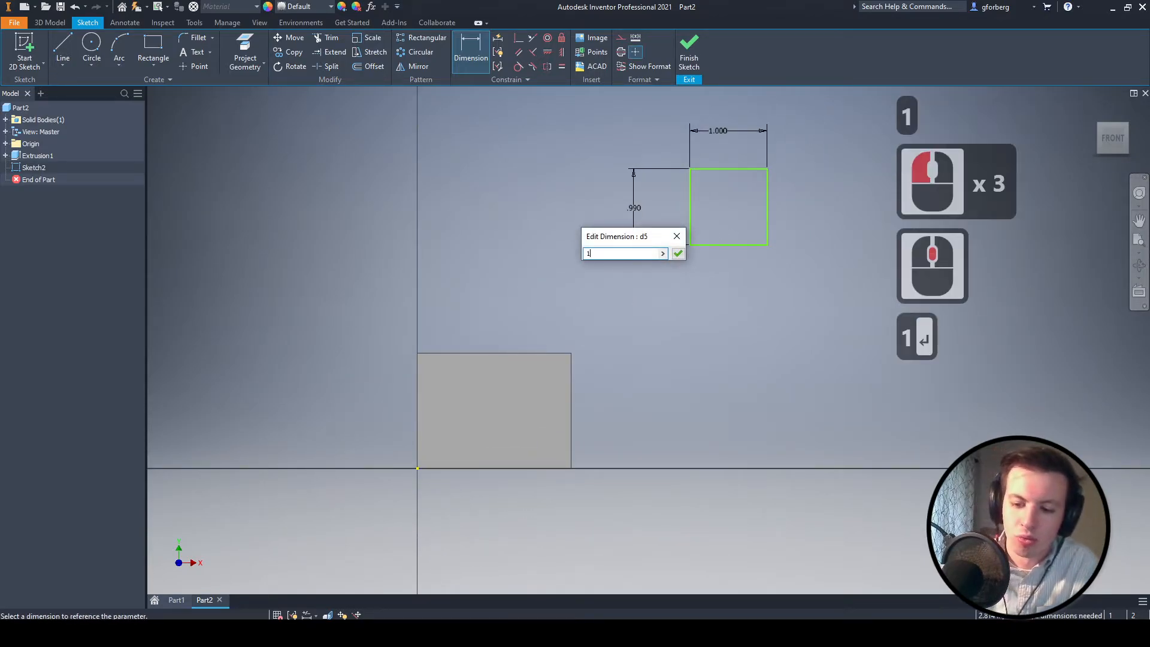
key(Return)
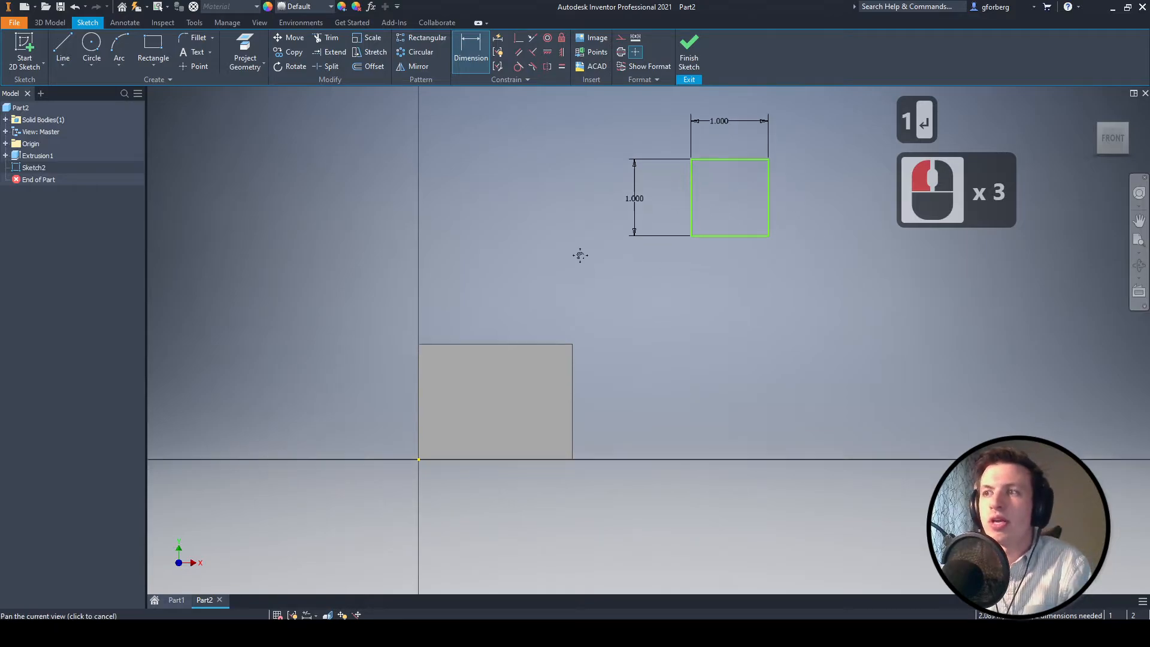
- Make the square's upper-right corner coincident with the front face's upper-right corner and finish the sketch
middle_drag(579, 270, 552, 246)
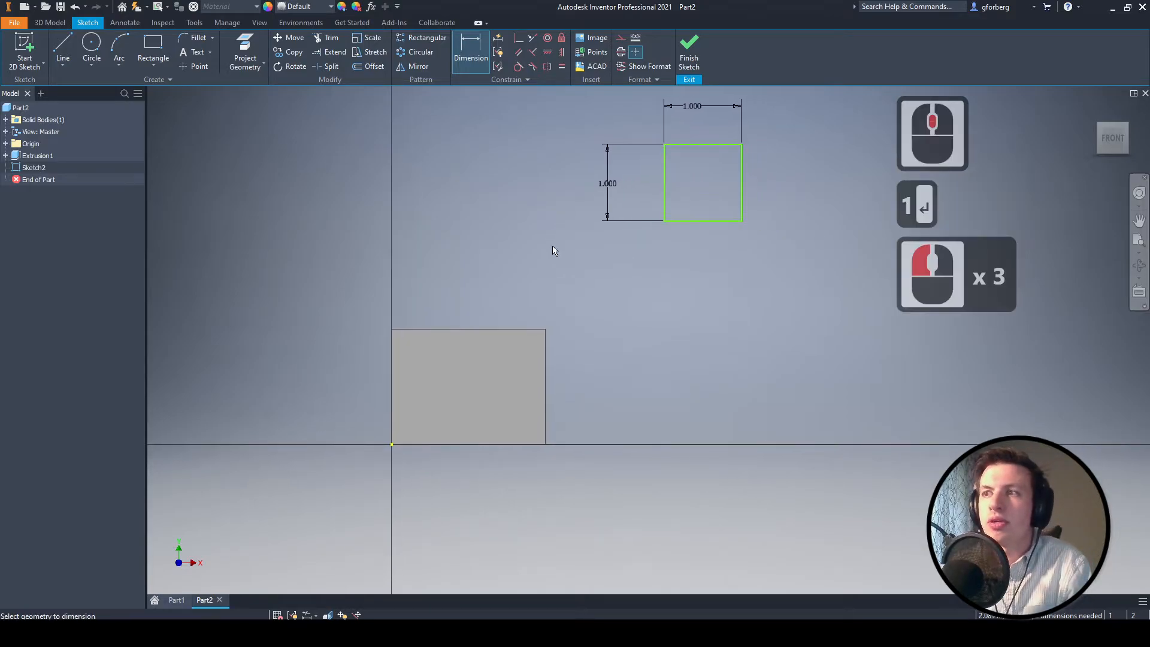
click(516, 39)
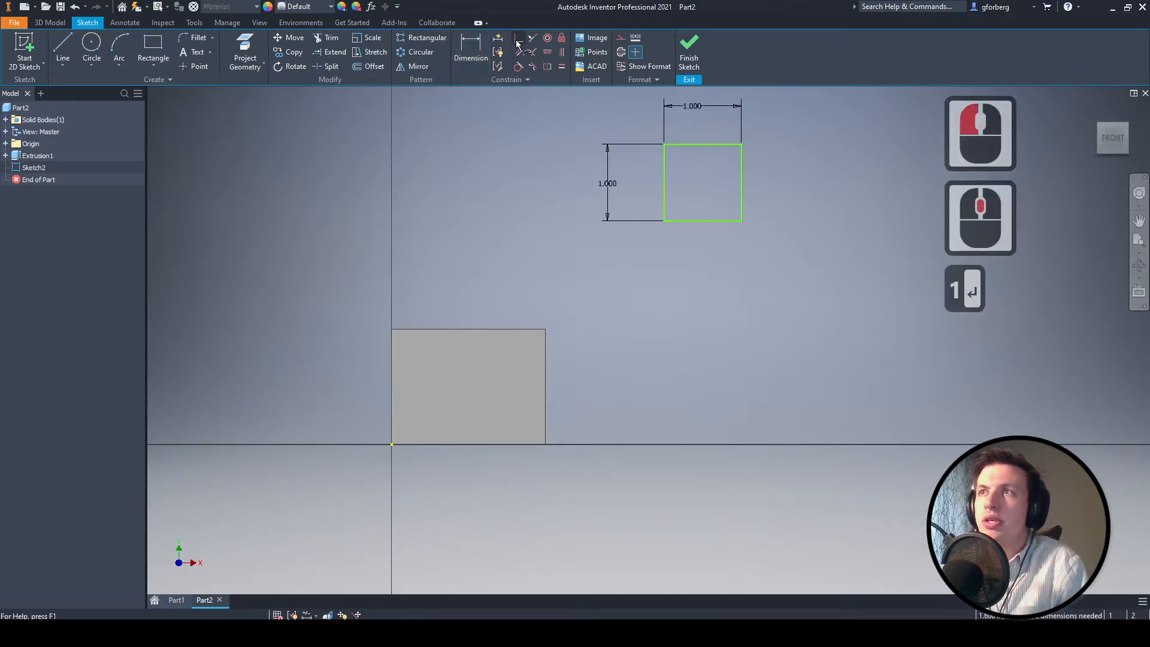
click(742, 144)
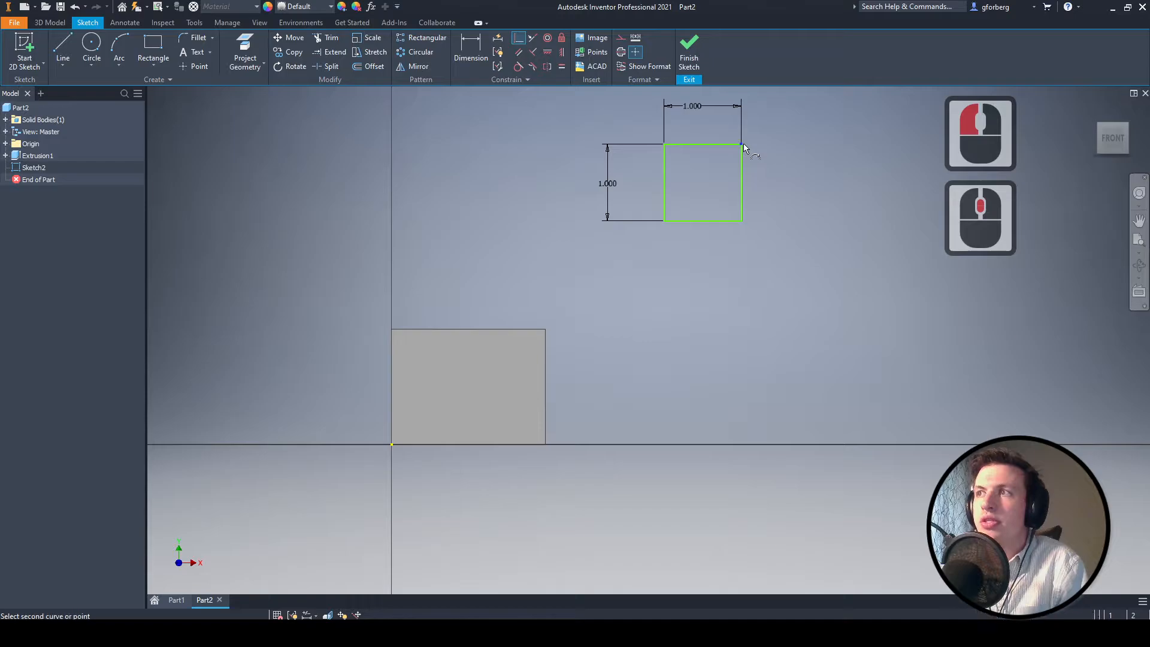
click(545, 330)
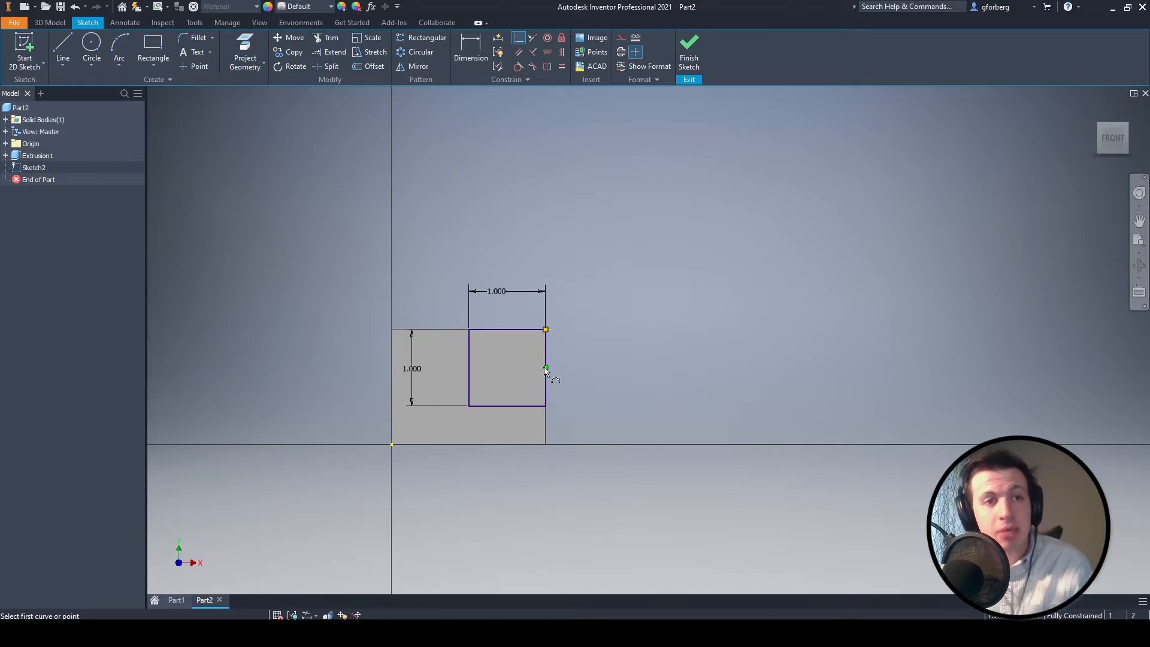
click(689, 61)
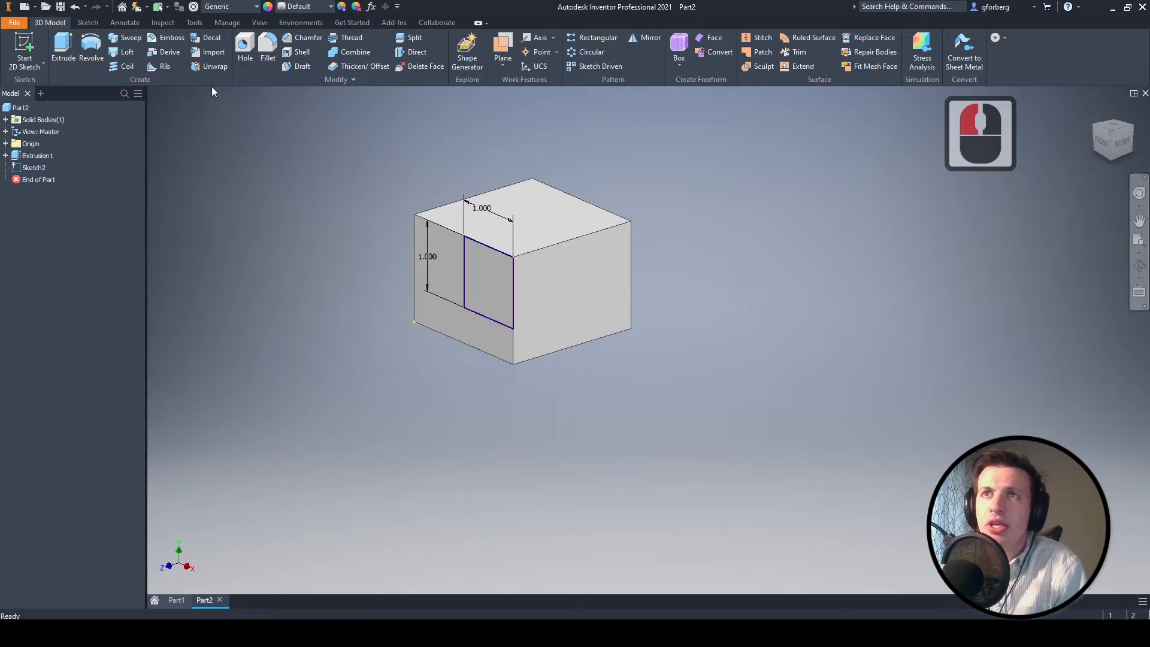
- Start extruding the 1 in square and pull its distance to 1.5625 in outward from the front face
click(63, 48)
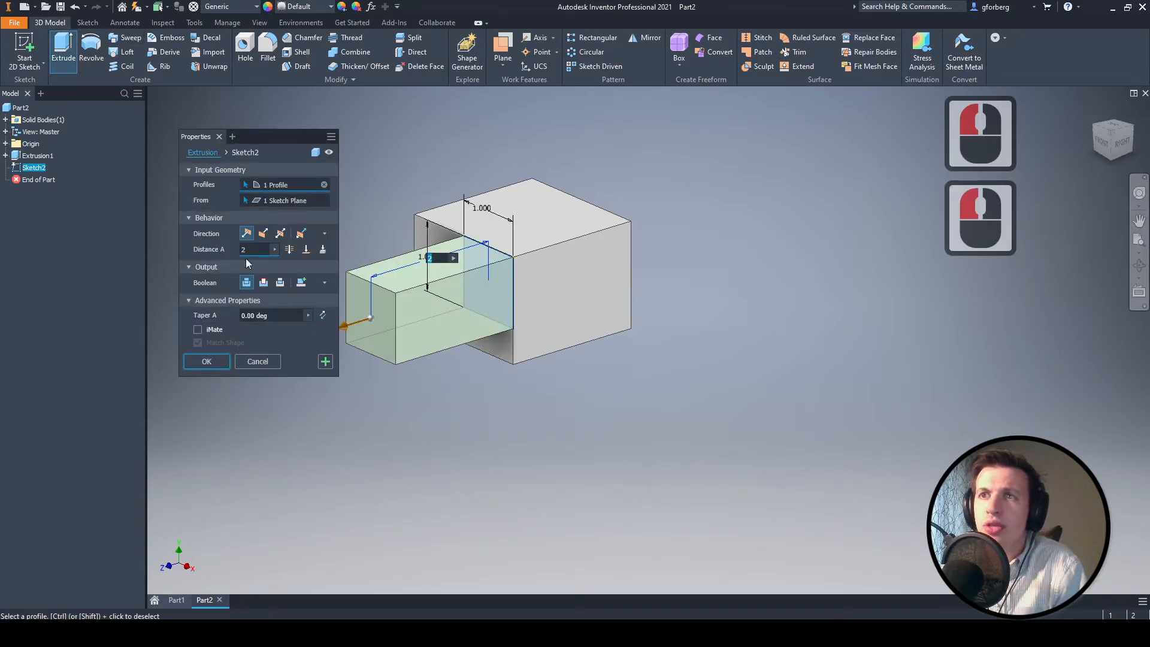
click(342, 325)
drag(343, 324, 376, 329)
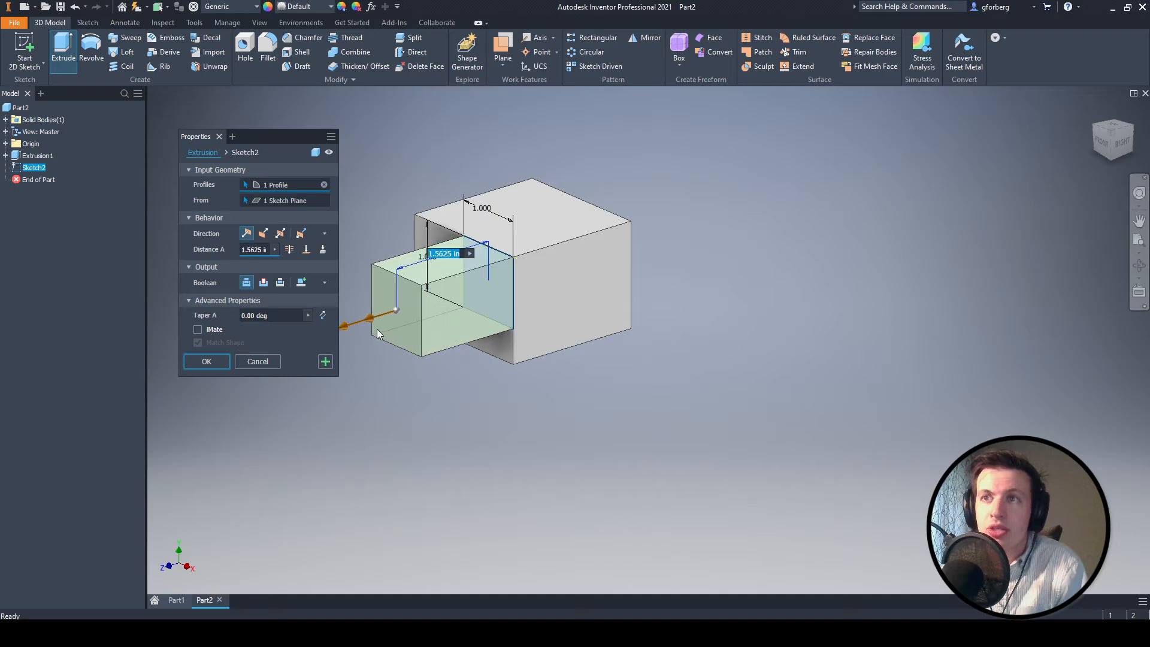
- Try the flipped direction and the cut operation on the extrusion, restoring the default direction and join
click(264, 234)
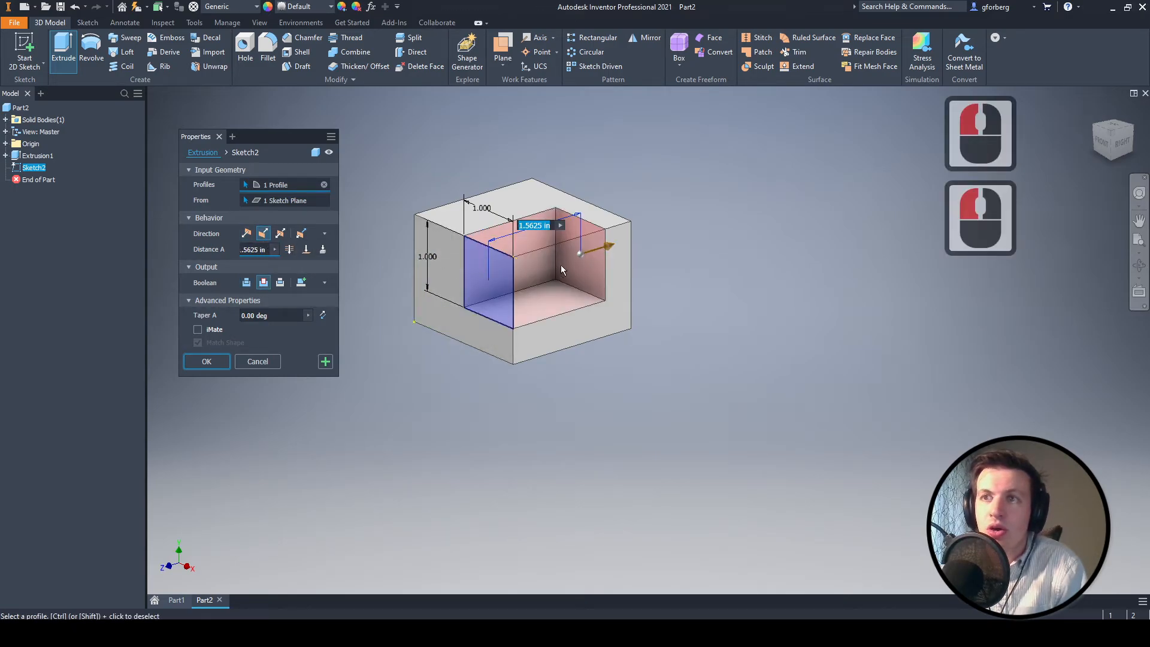
click(247, 234)
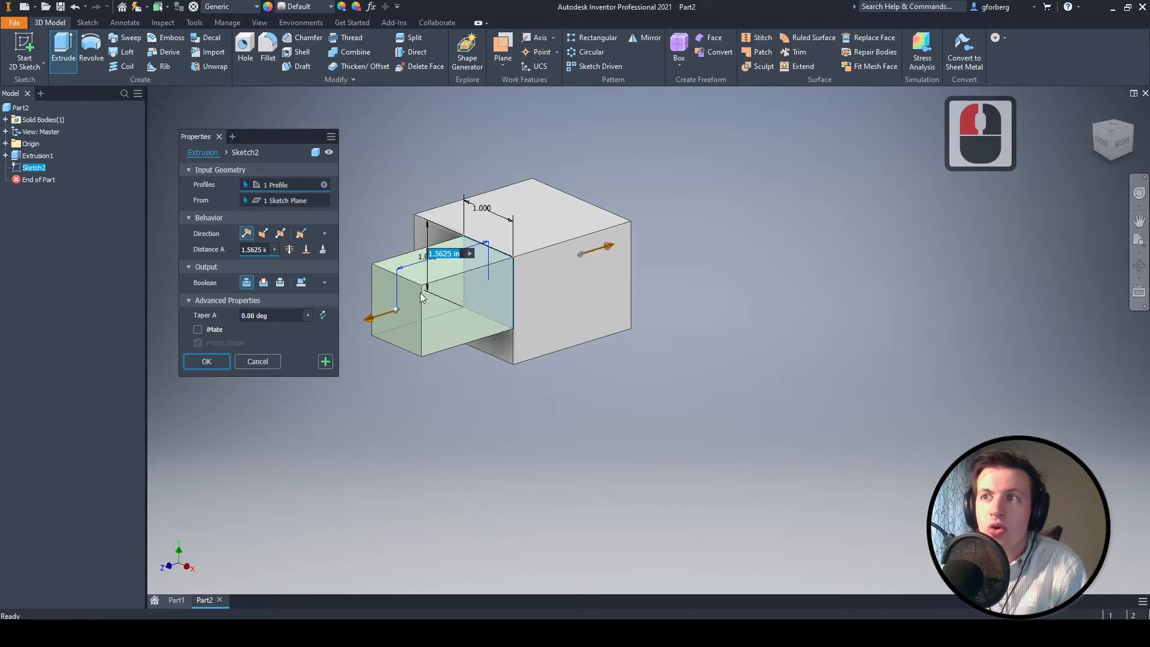
click(264, 283)
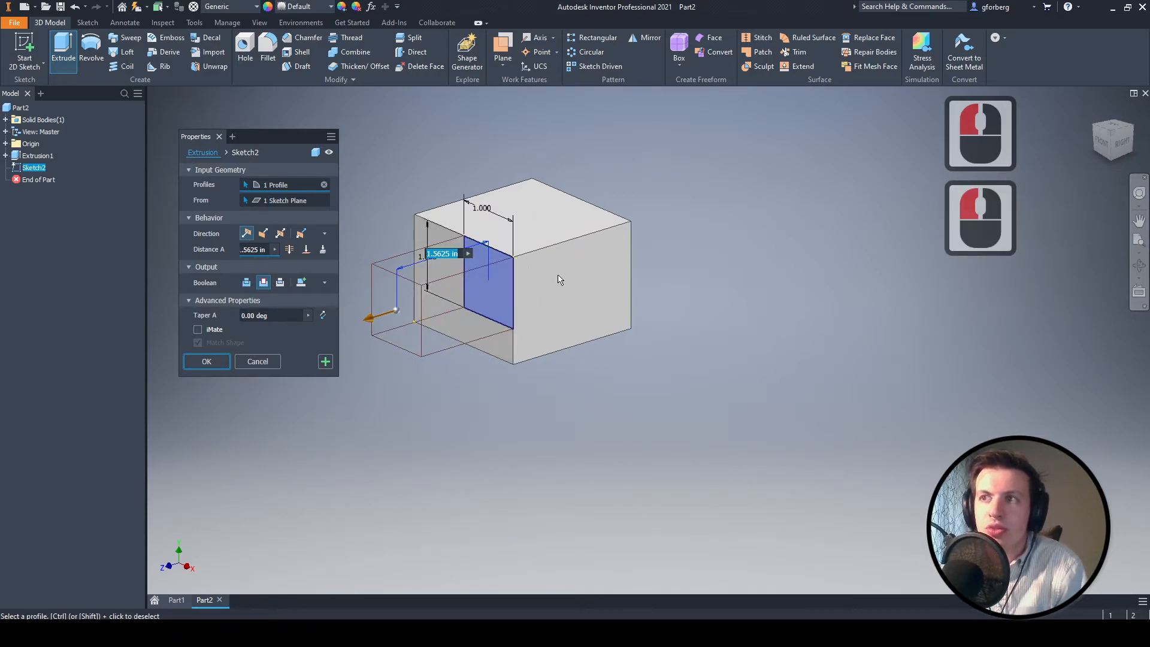
click(403, 308)
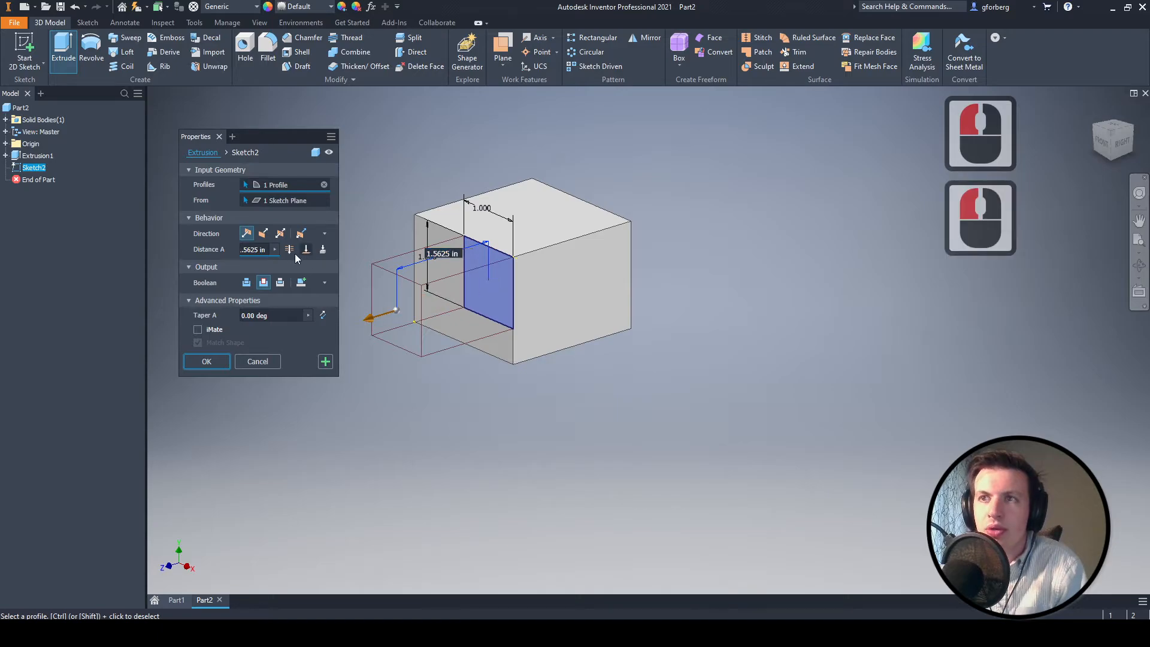
click(267, 249)
click(245, 284)
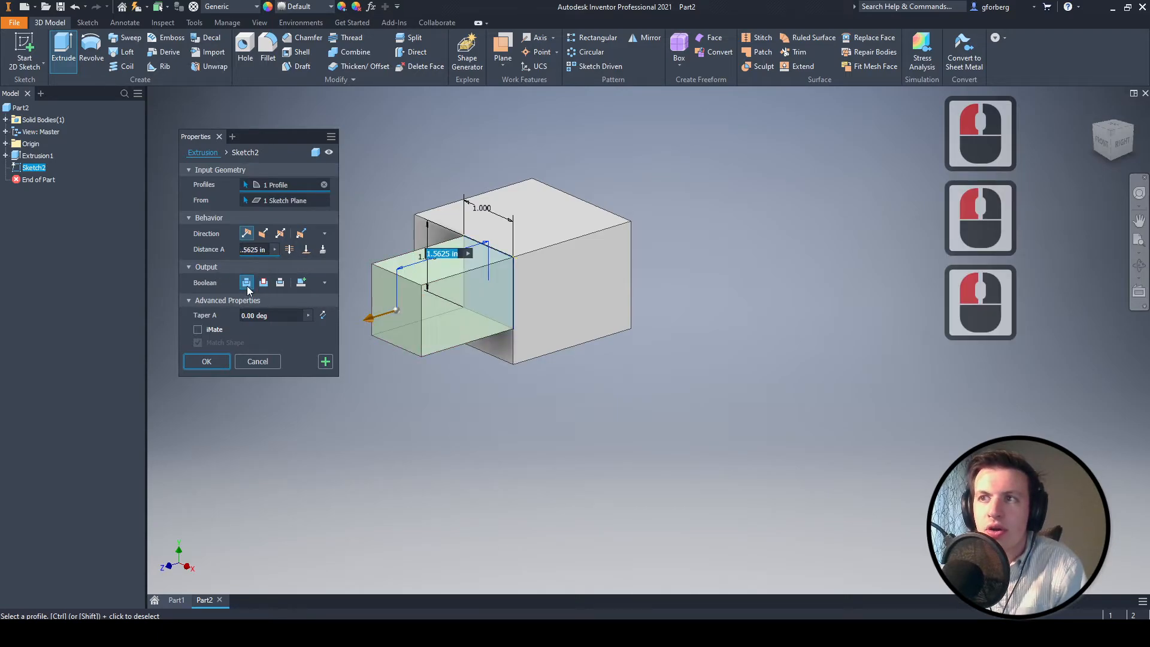
- Reverse the extrusion into the block, set it to cut with a distance of 1.5 in, and create the corner notch
drag(371, 315, 525, 270)
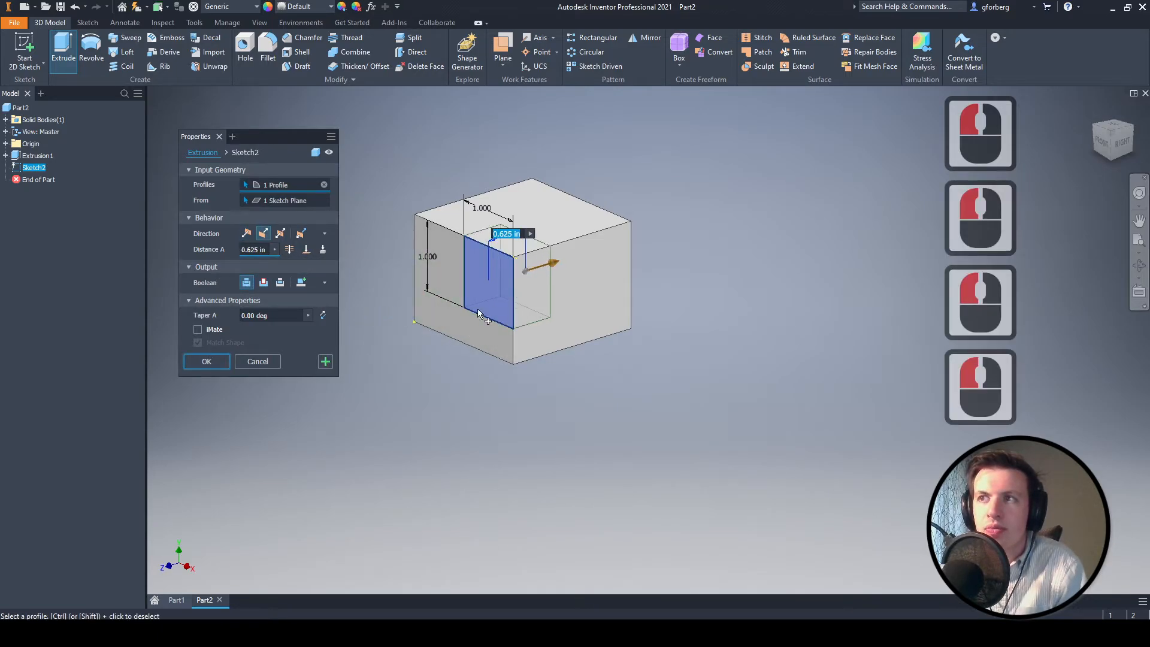
click(264, 283)
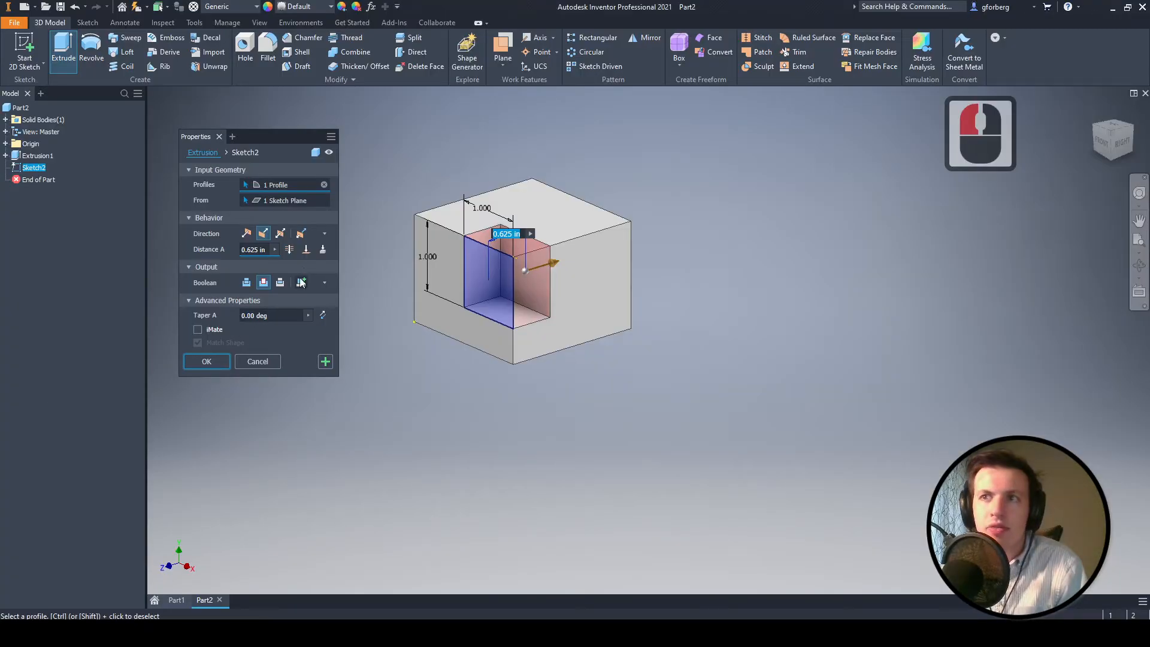
double_click(264, 250)
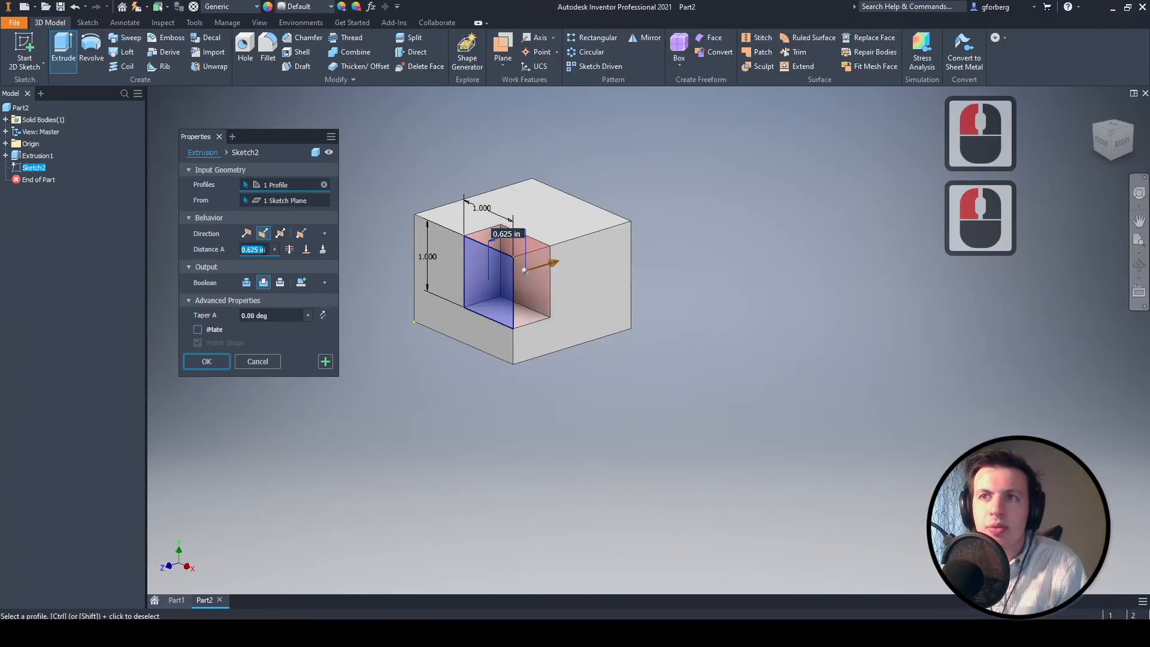
text(1.5)
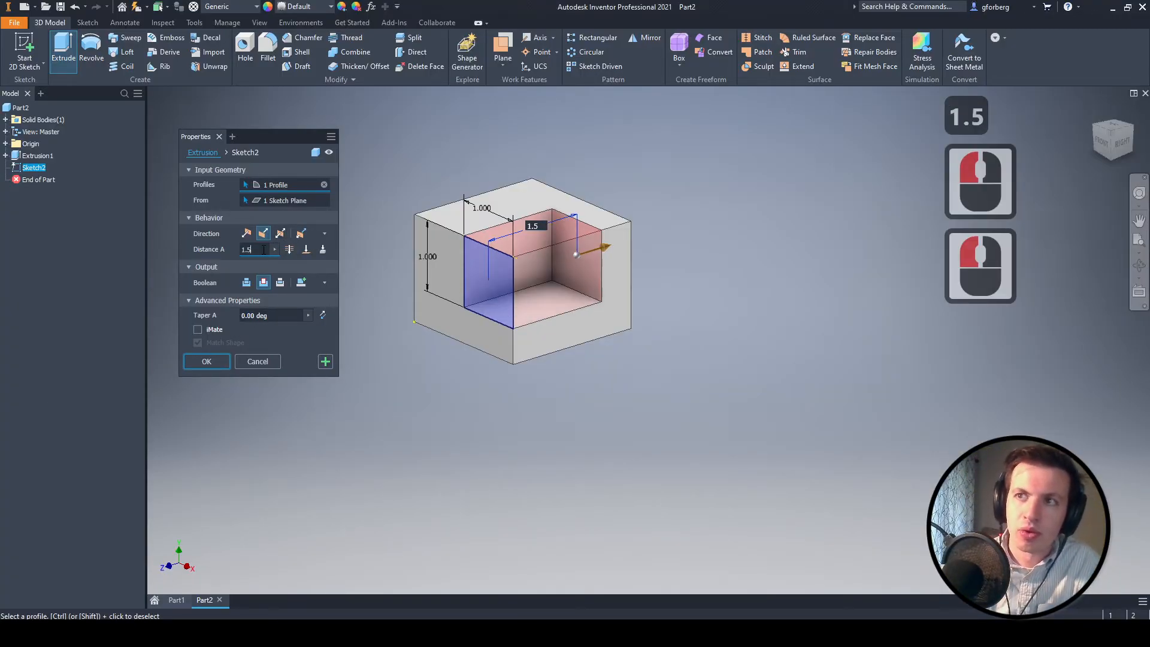
key(Return)
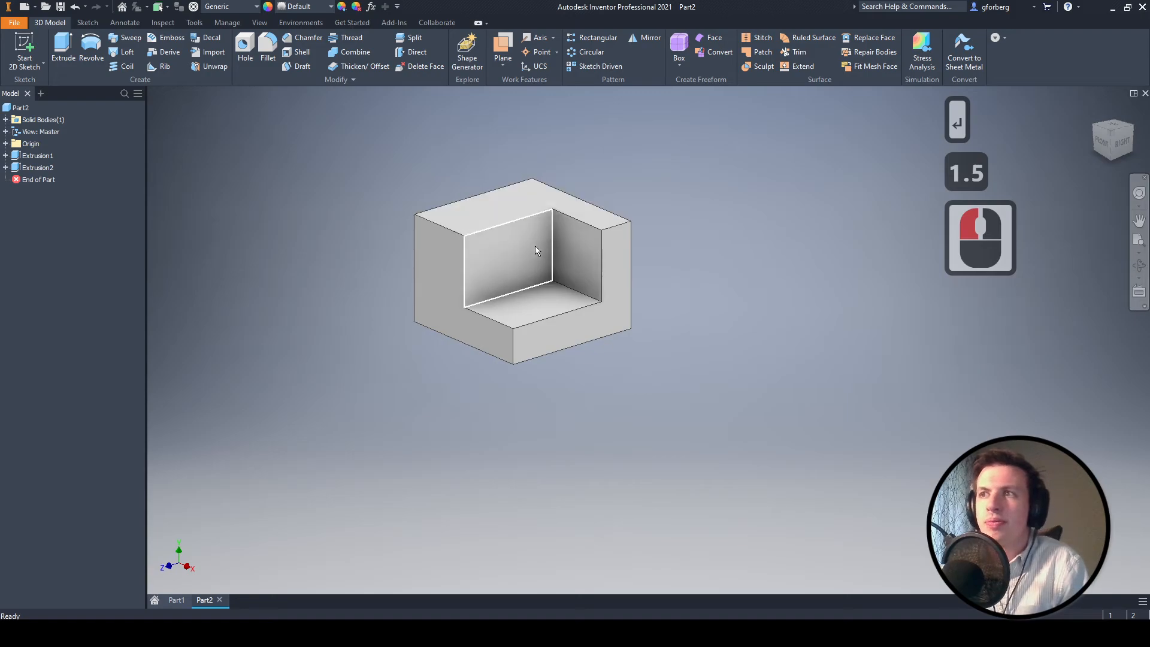
- Start a 2D sketch on the recessed back face of the corner notch
mouse_move(533, 246)
middle_down()
mouse_move(483, 228)
mouse_move(530, 268)
middle_up()
middle_click(530, 268)
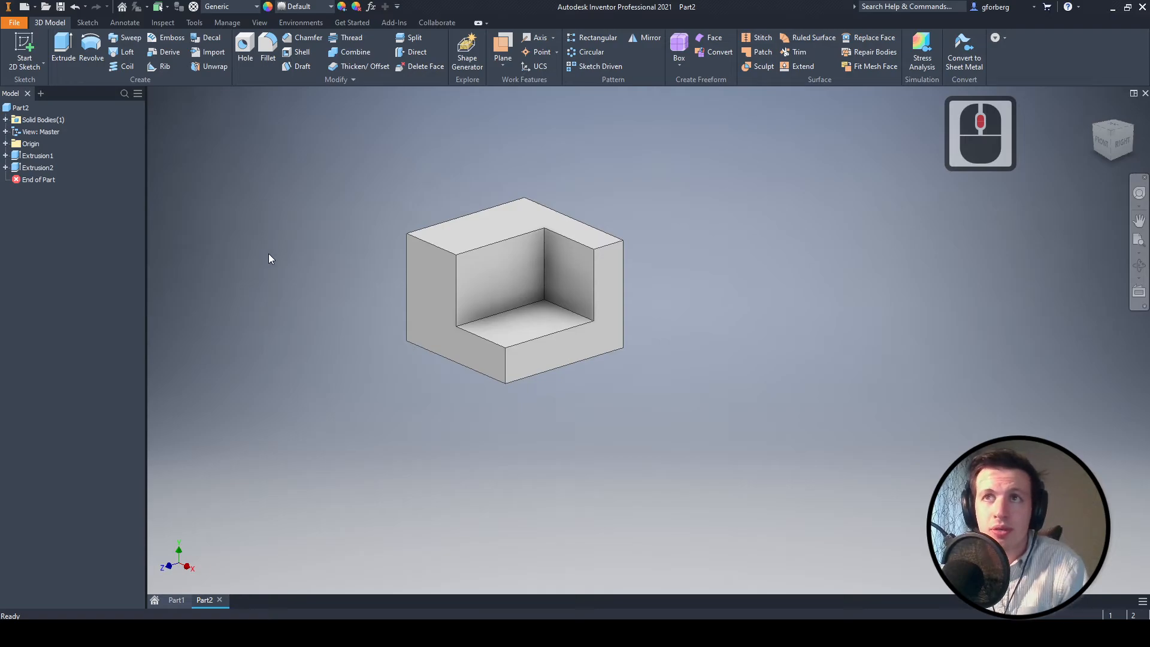
click(26, 42)
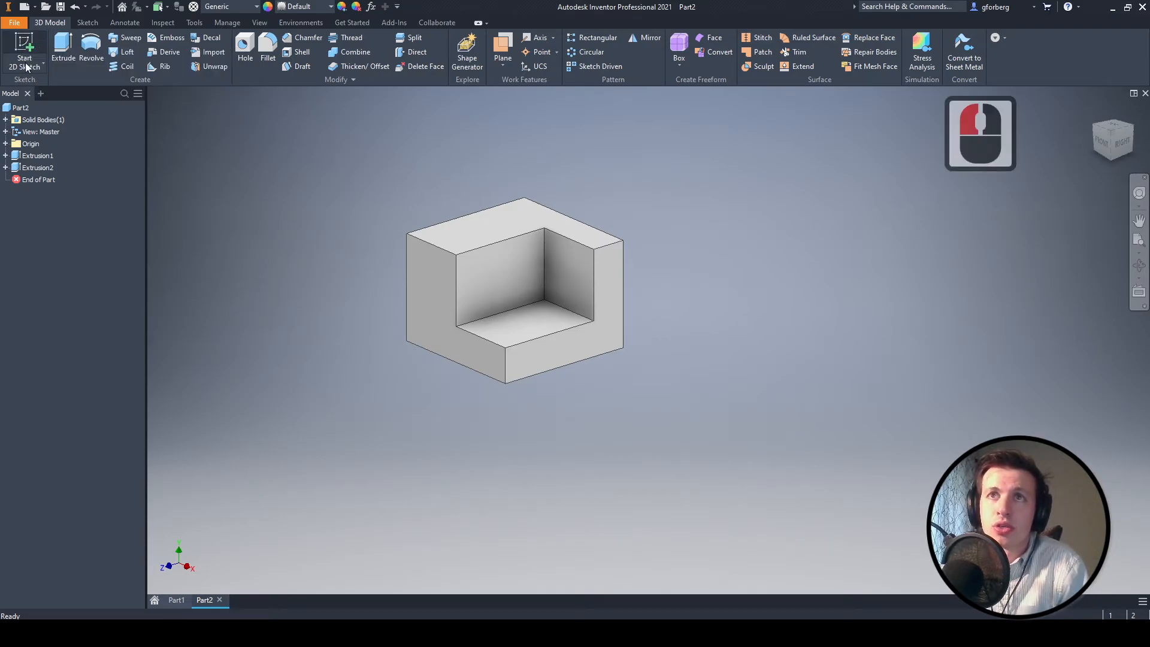
click(565, 274)
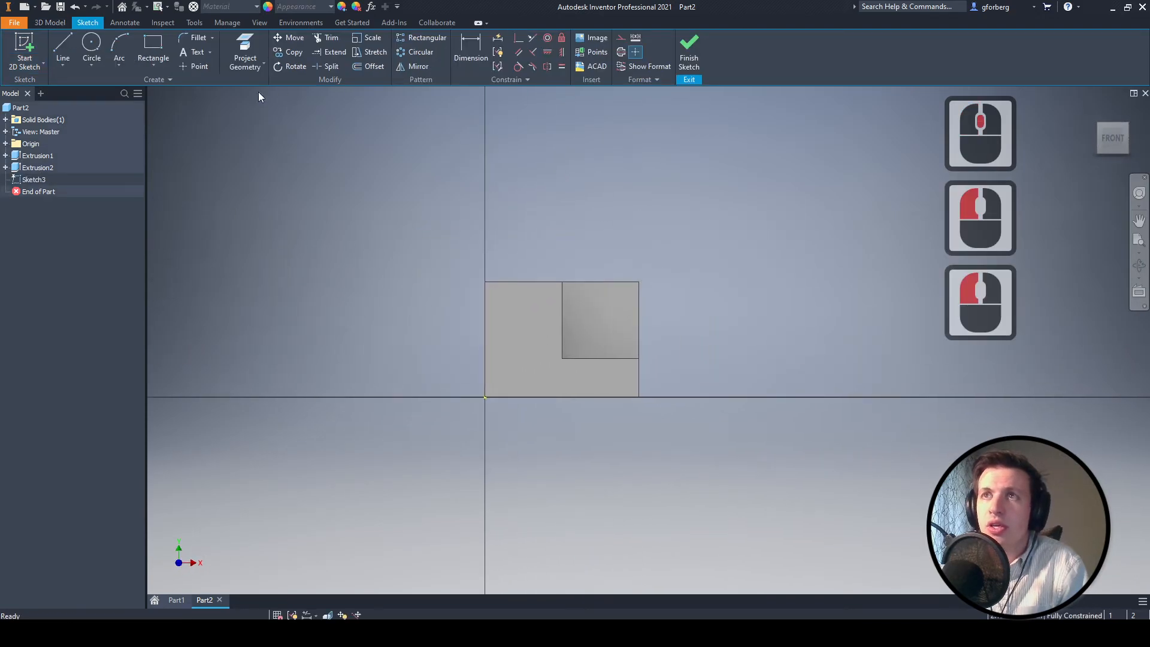
- Sketch a circle about 0.6 in in diameter near the middle of the notch's back face
click(91, 44)
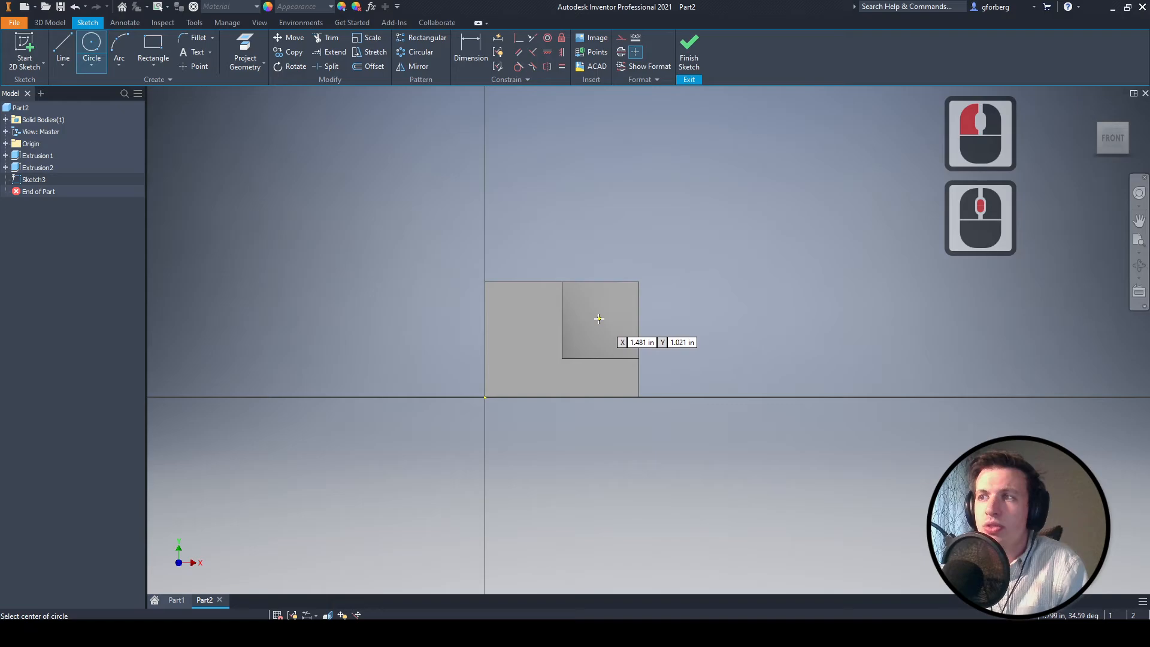
click(599, 319)
click(616, 303)
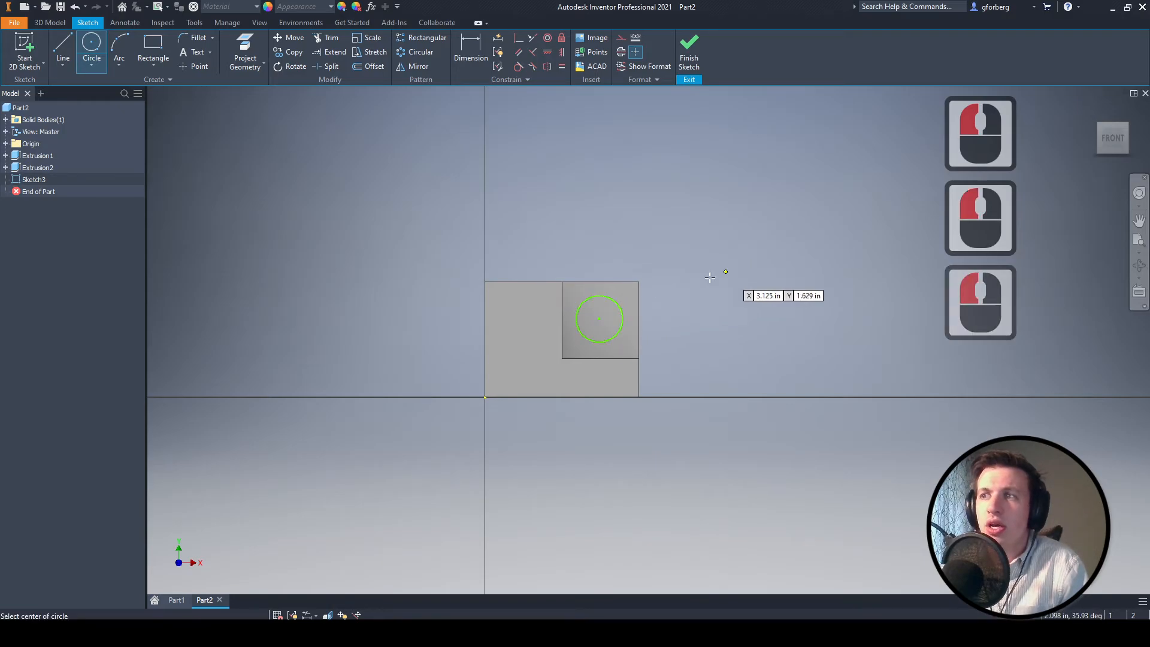
key(Escape)
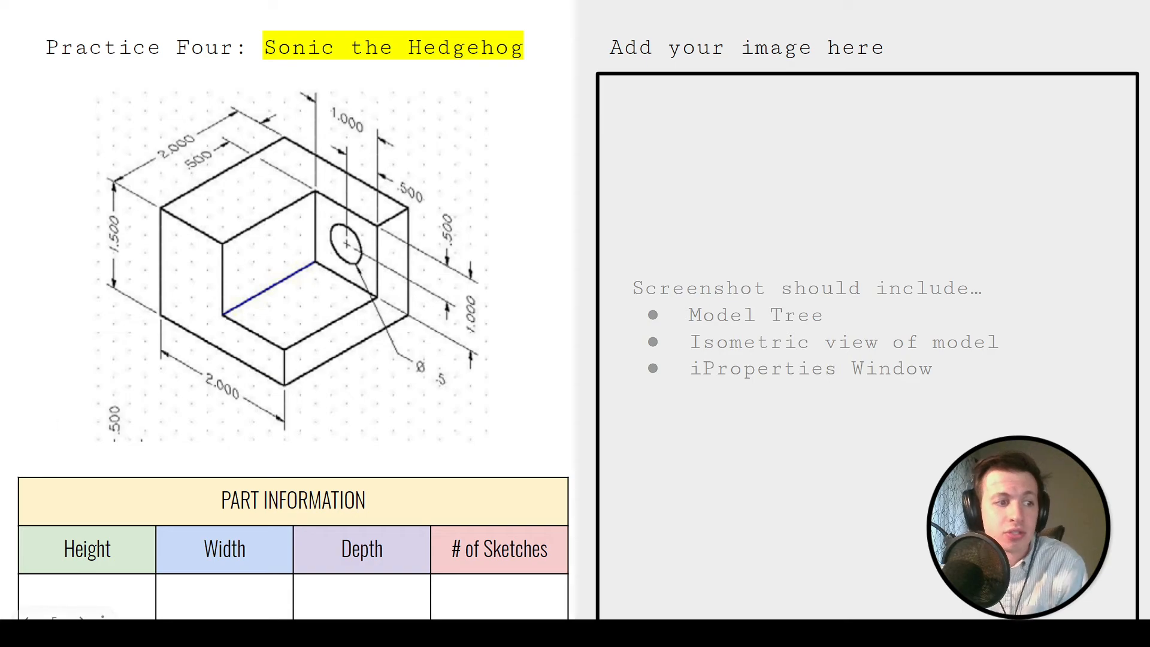
- Return from the practice drawing to Inventor and dimension the circle's diameter to 0.5 in
key(alt+Tab)
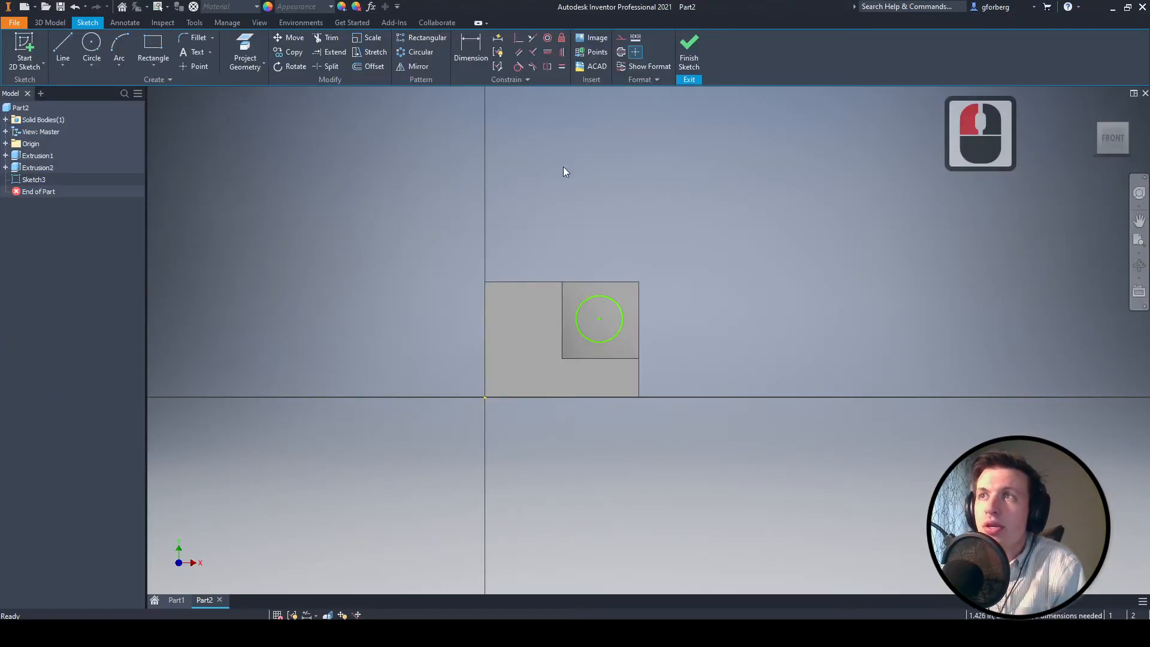
key(d)
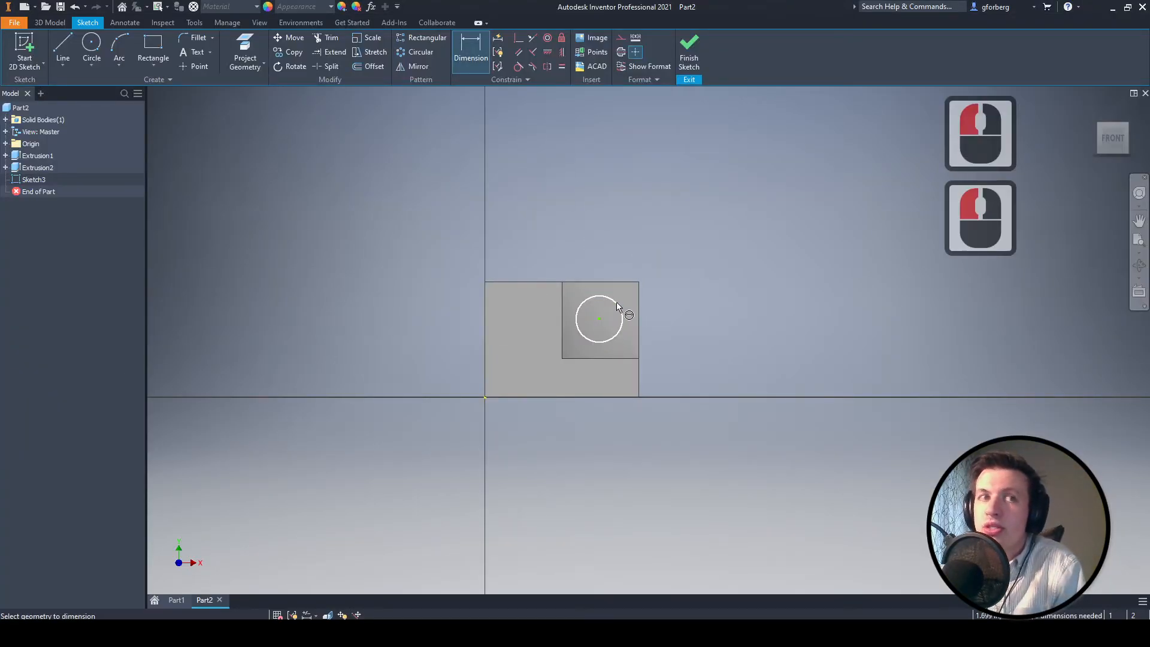
click(617, 307)
click(696, 256)
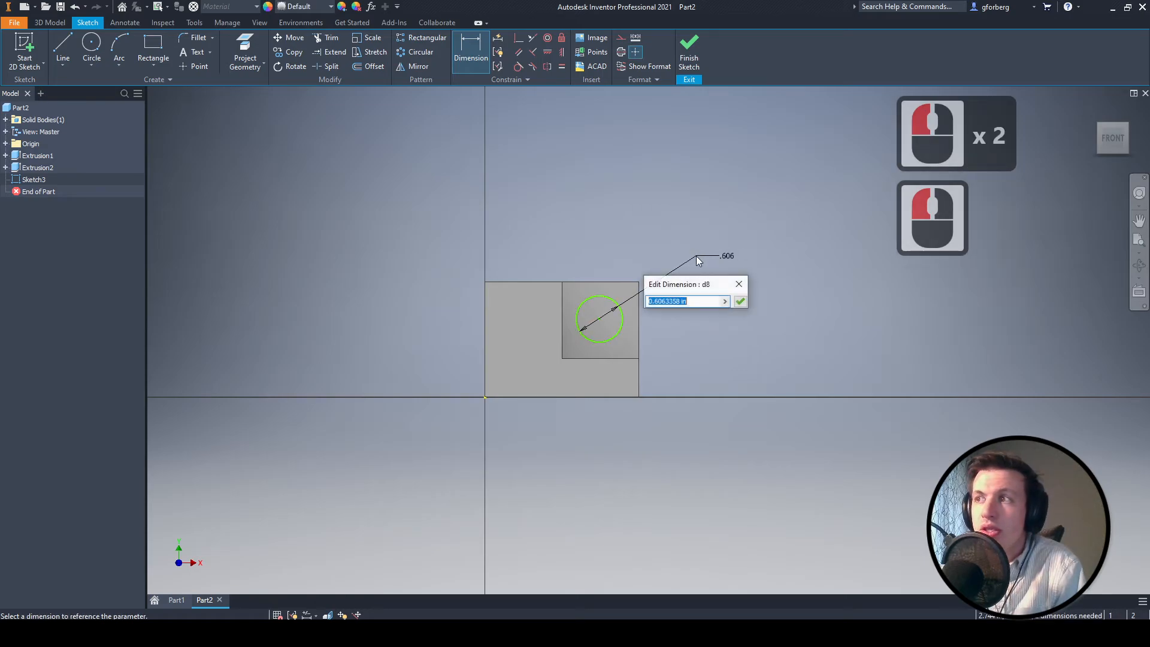
text(.5)
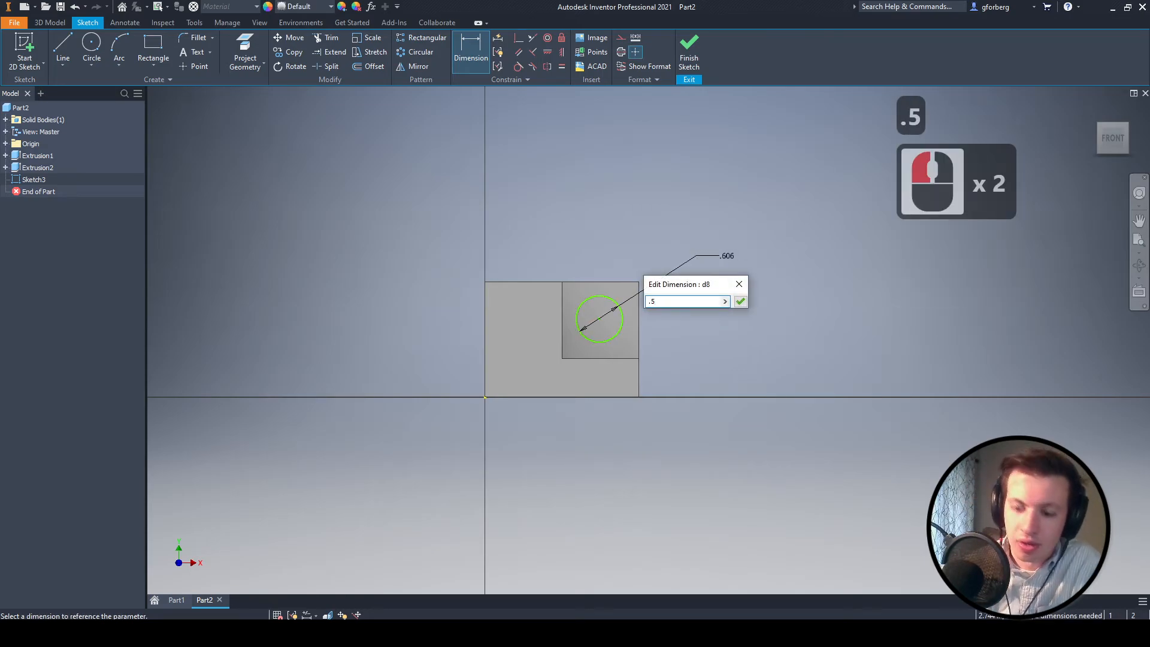
key(Return)
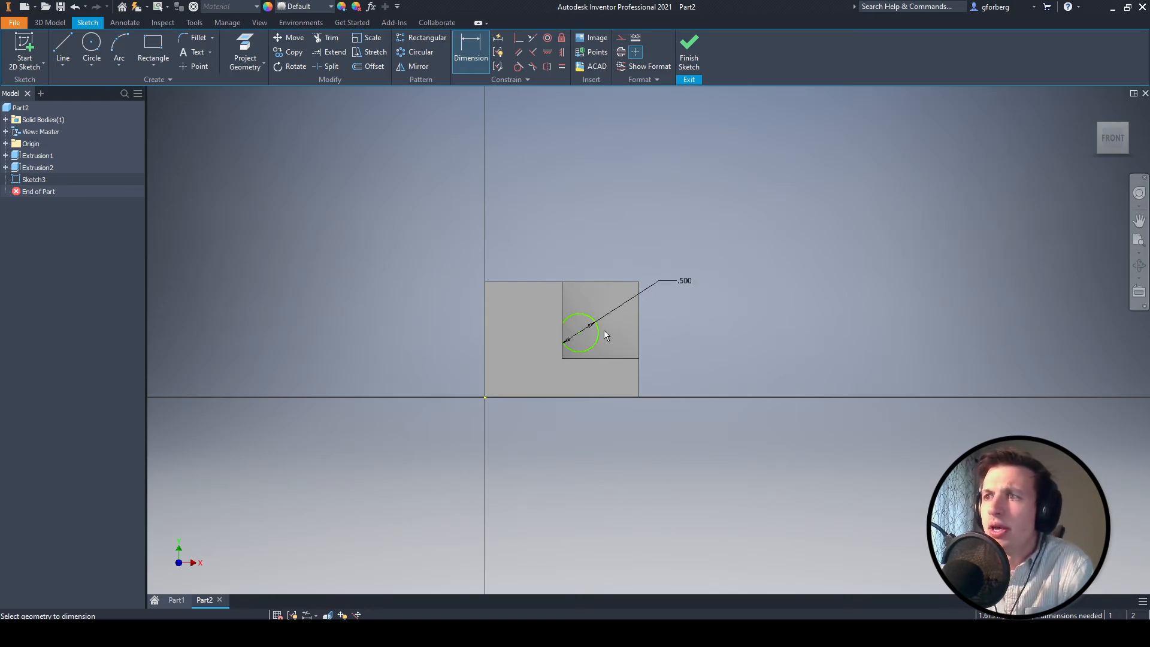
click(586, 334)
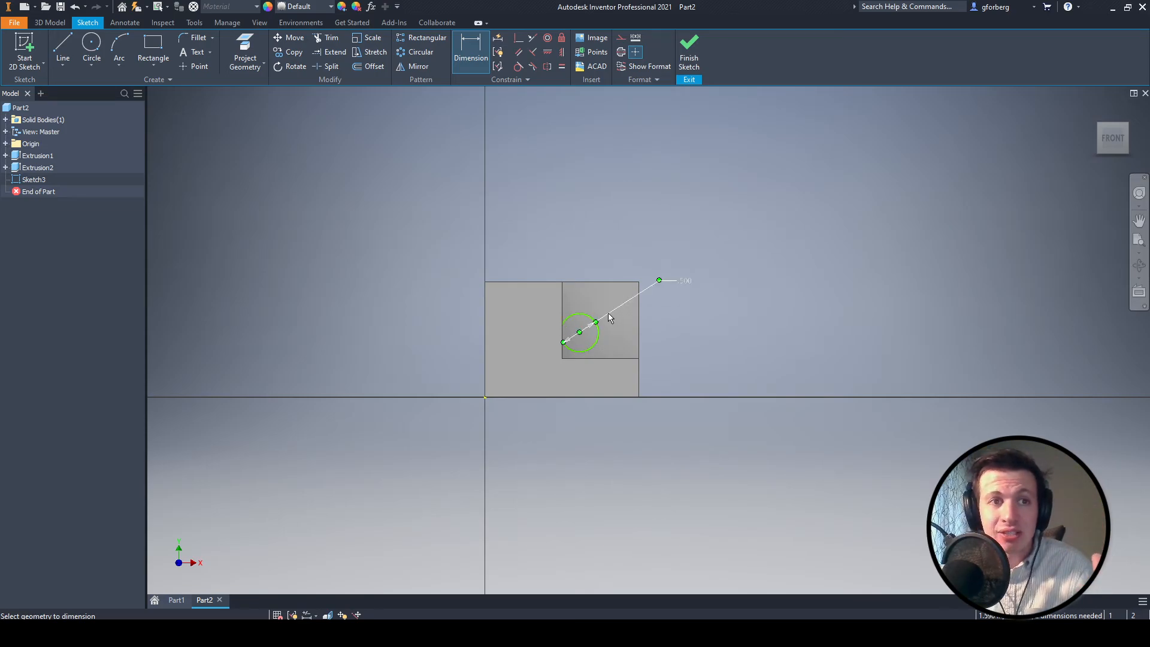
key(Escape)
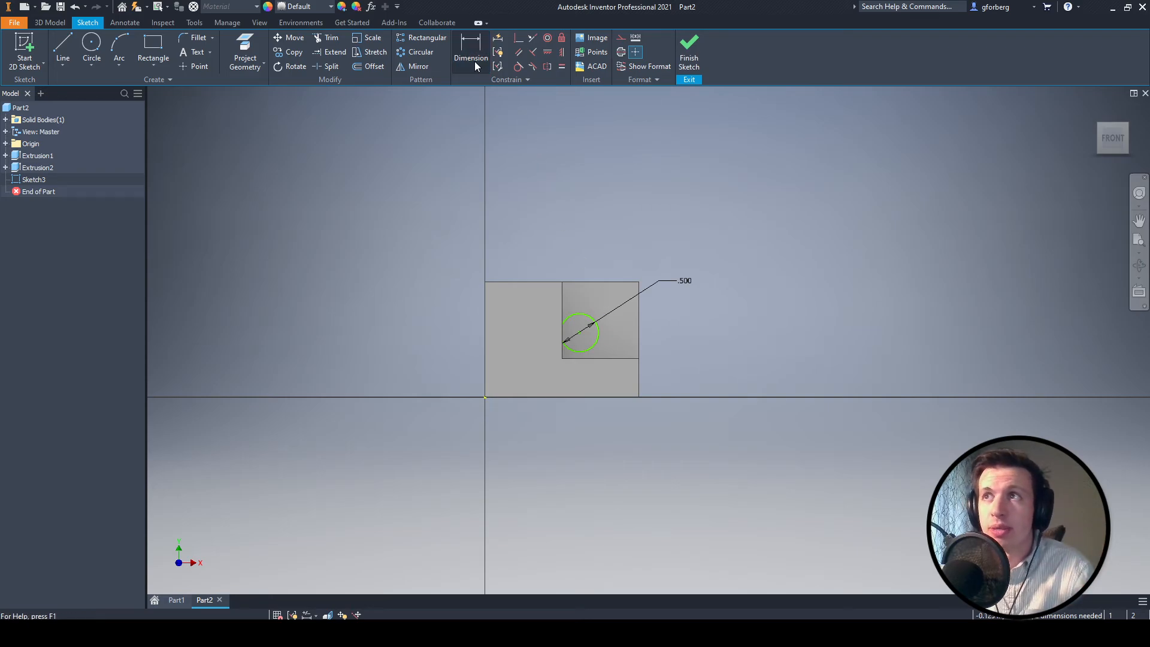
- Dimension the horizontal distance from the circle's center to the right edge of the notch's back face to 0.5 in
click(473, 61)
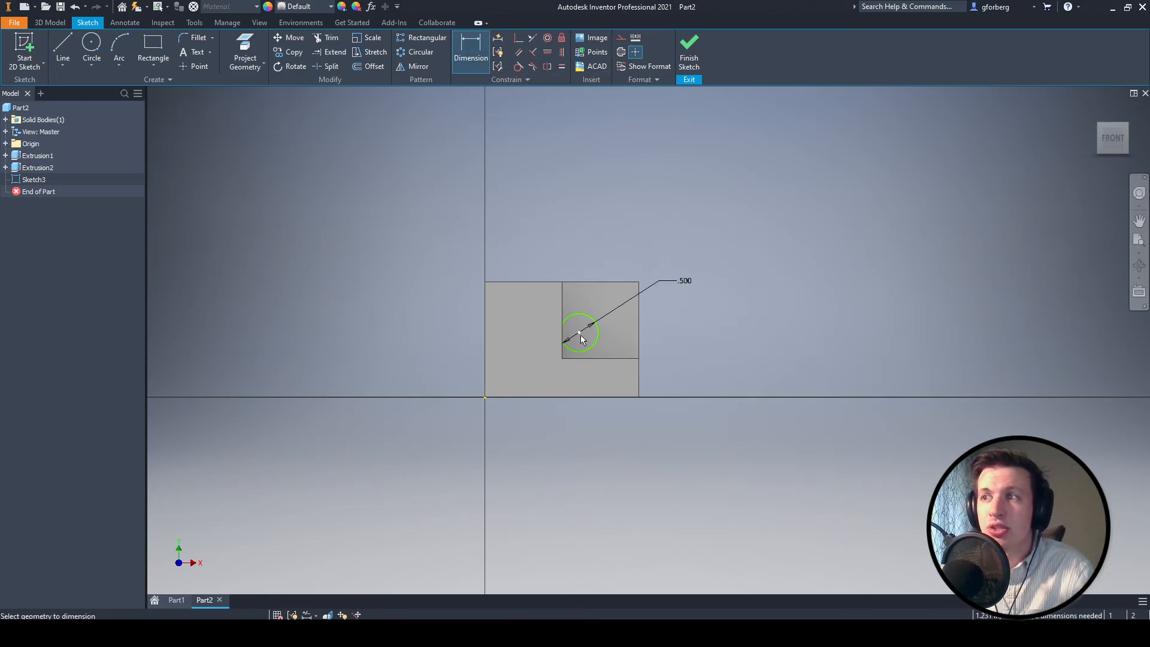
click(580, 333)
click(640, 317)
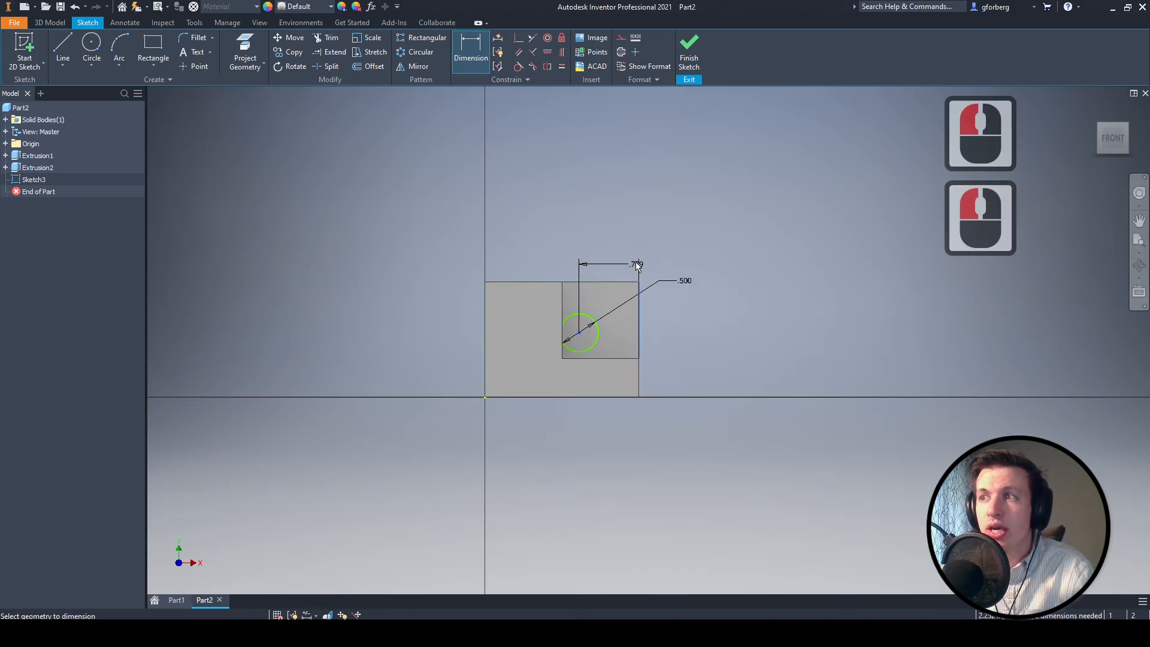
click(612, 232)
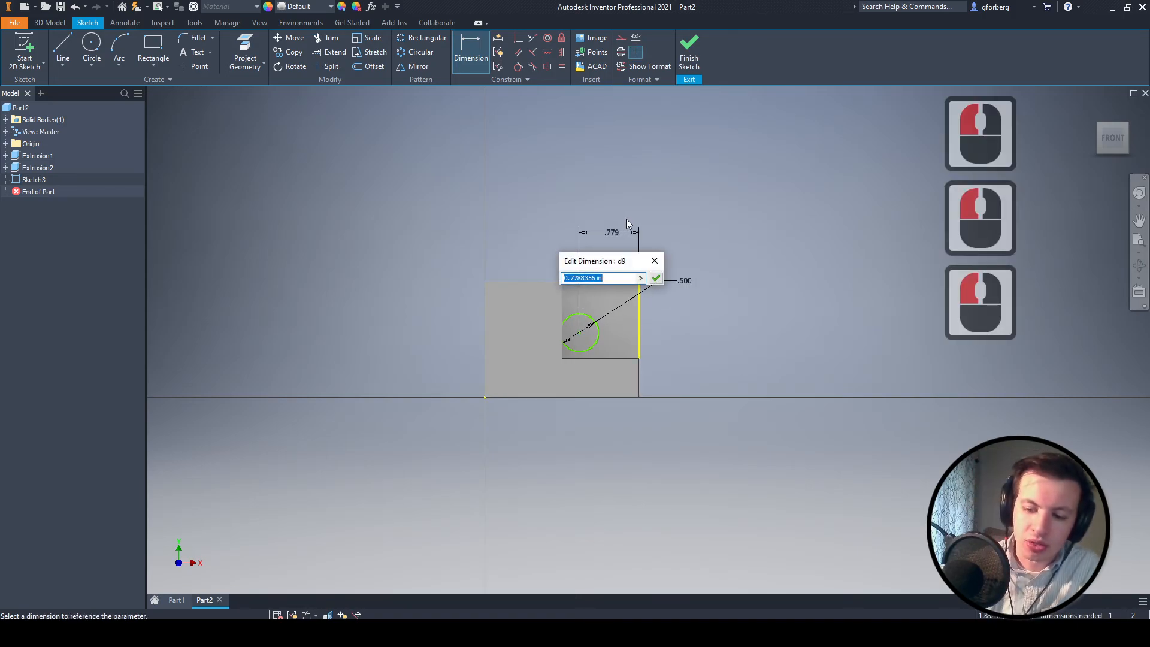
text(.5)
key(Return)
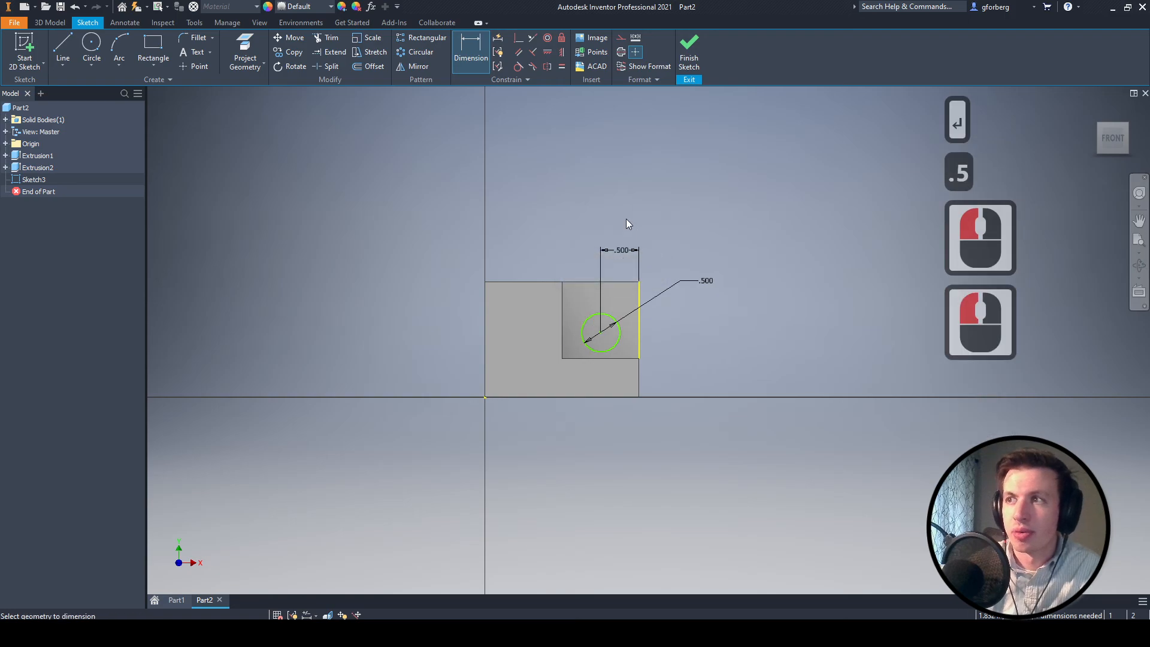
- Dimension the vertical distance from the circle's center to the top edge of the notch's back face to 0.5 in
click(609, 334)
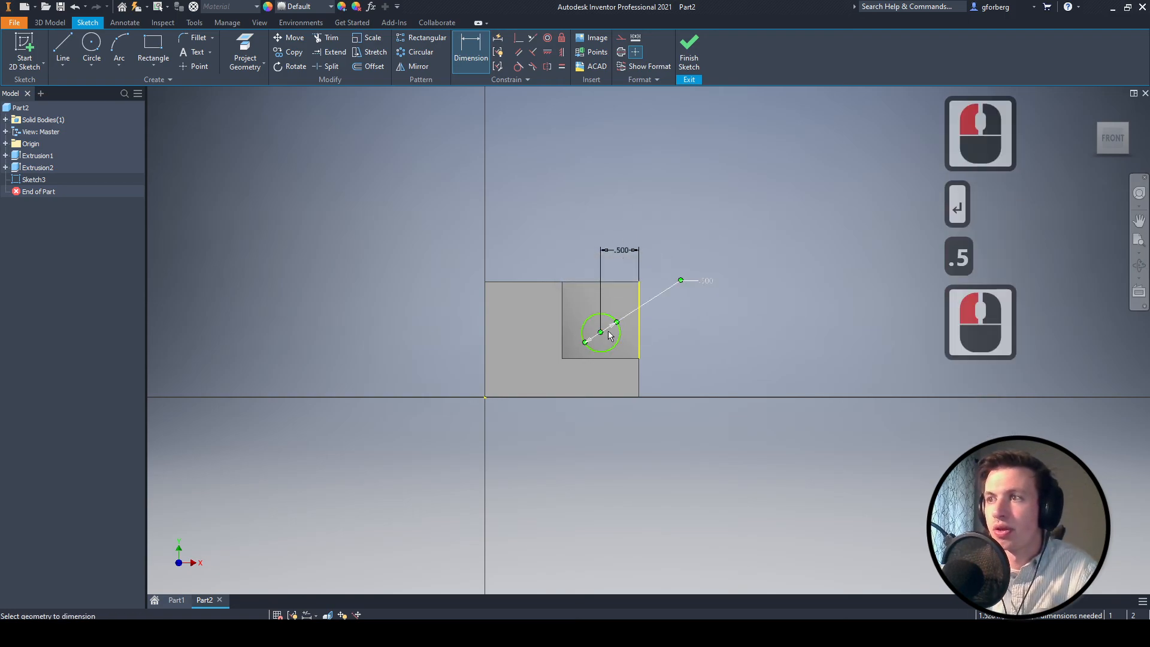
click(617, 282)
click(738, 313)
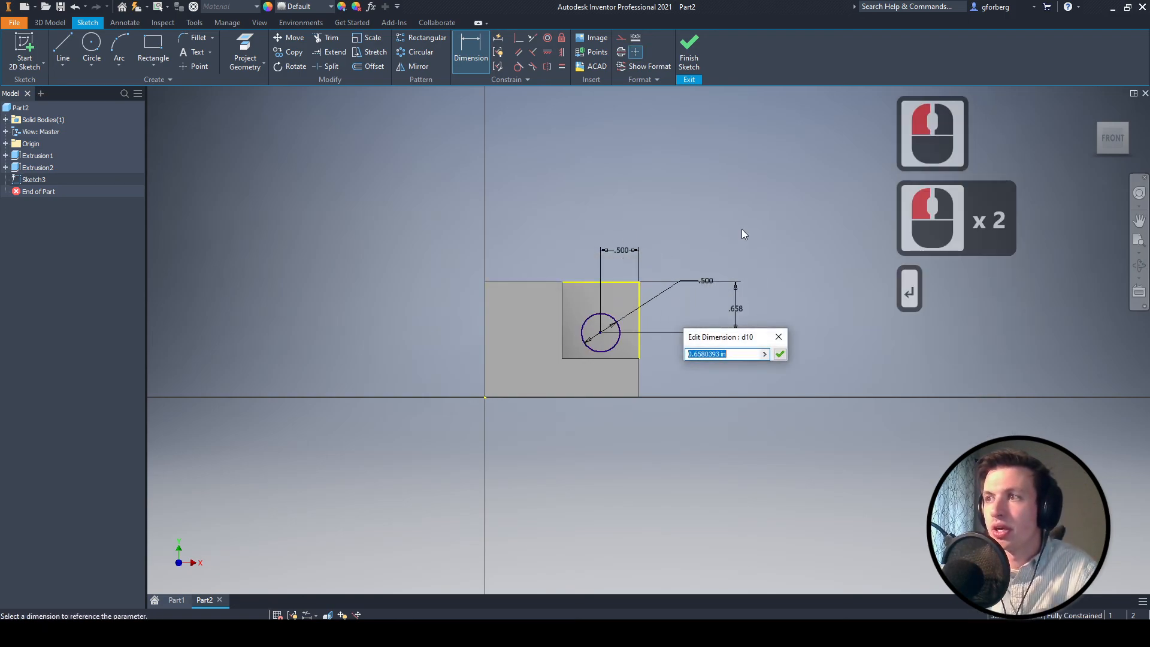
text(.5)
key(Return)
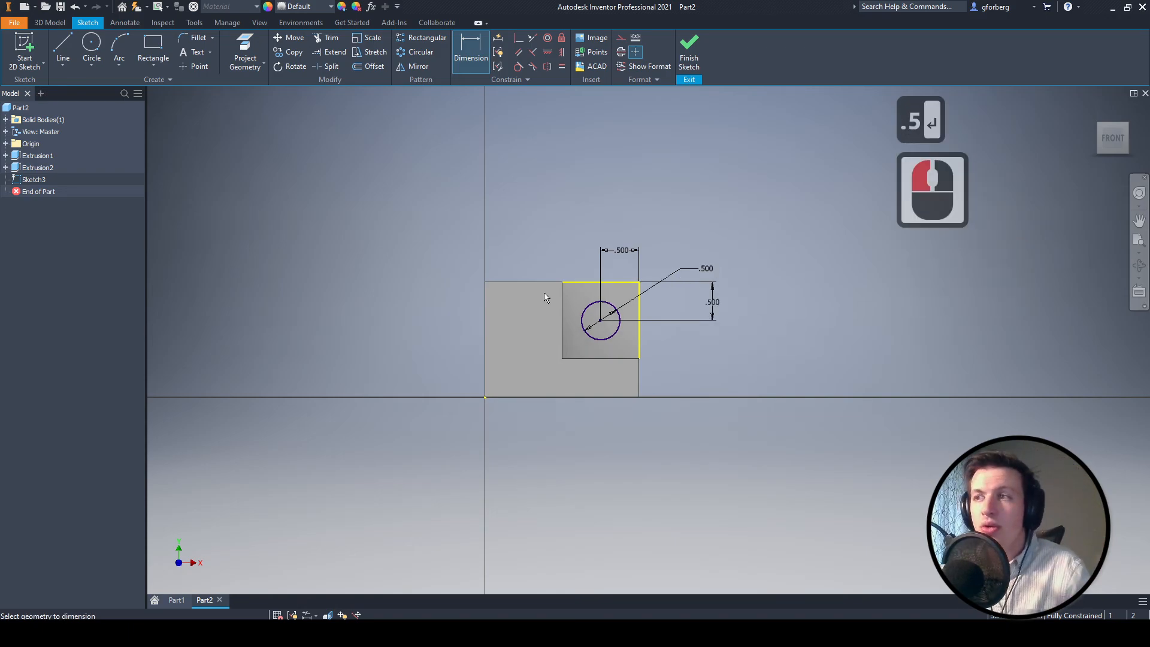
- Finish the sketch and extrude the circle in the flipped direction as a 1.5 in cut through the notch's back wall
click(688, 54)
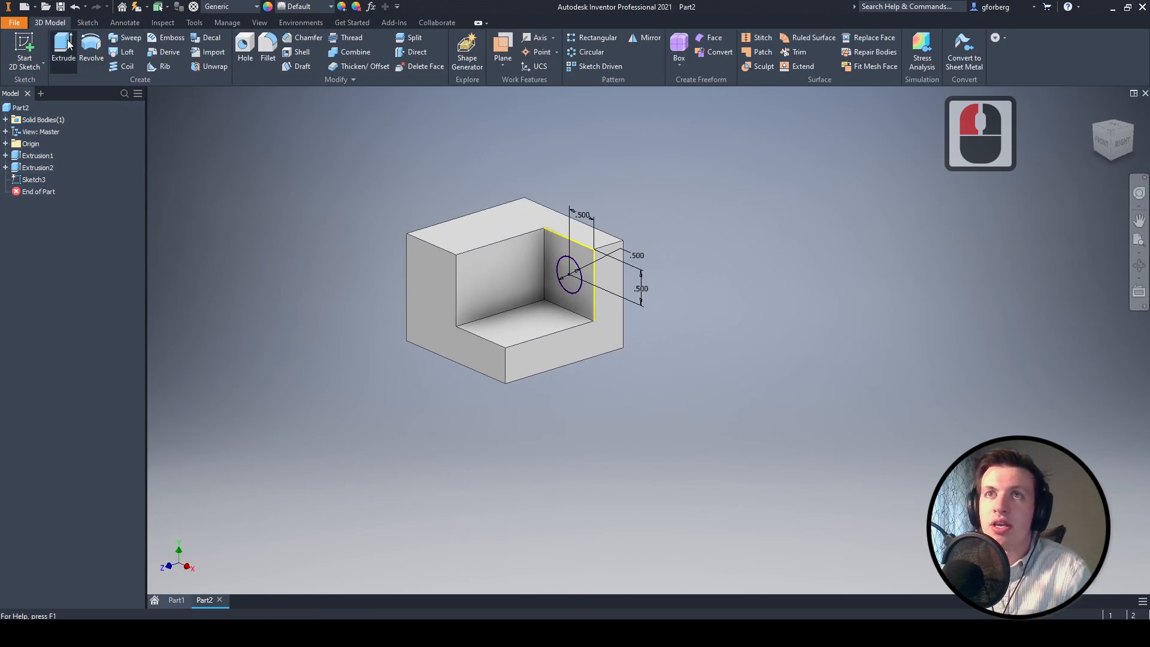
click(63, 45)
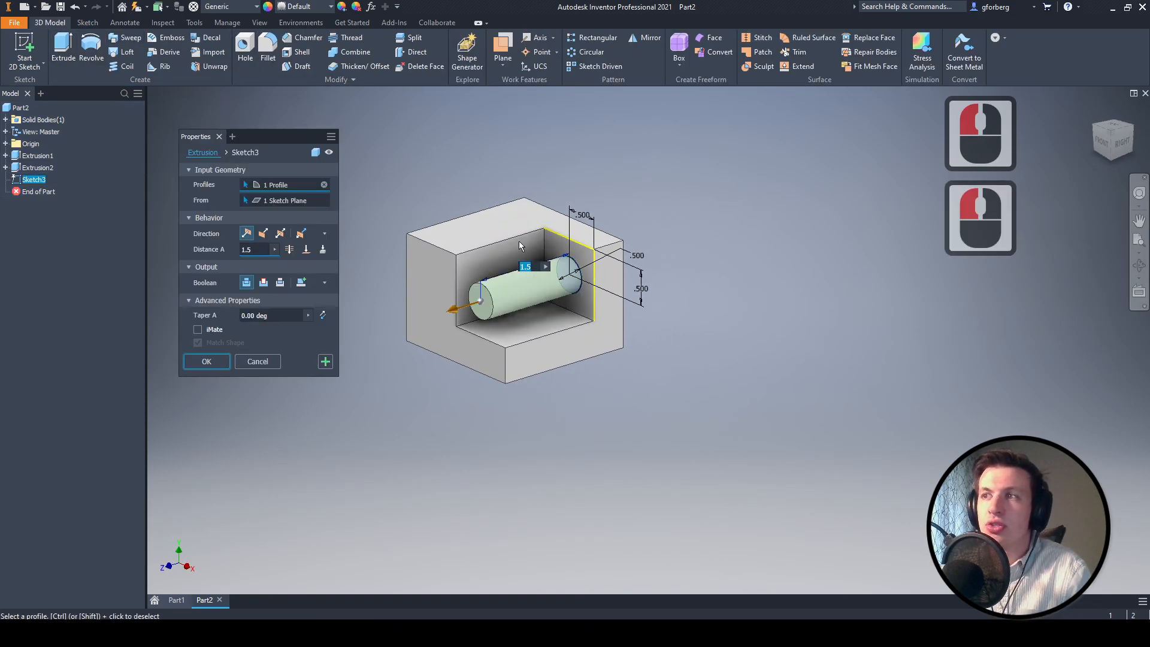
click(263, 233)
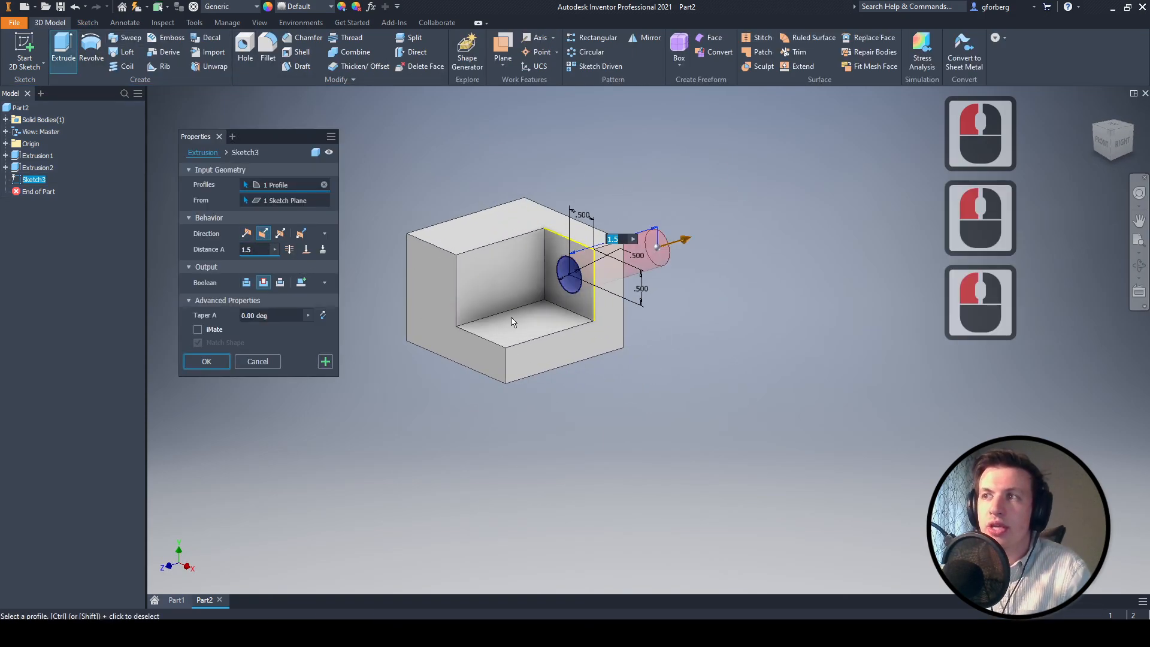
click(206, 362)
middle_drag(632, 199, 675, 240)
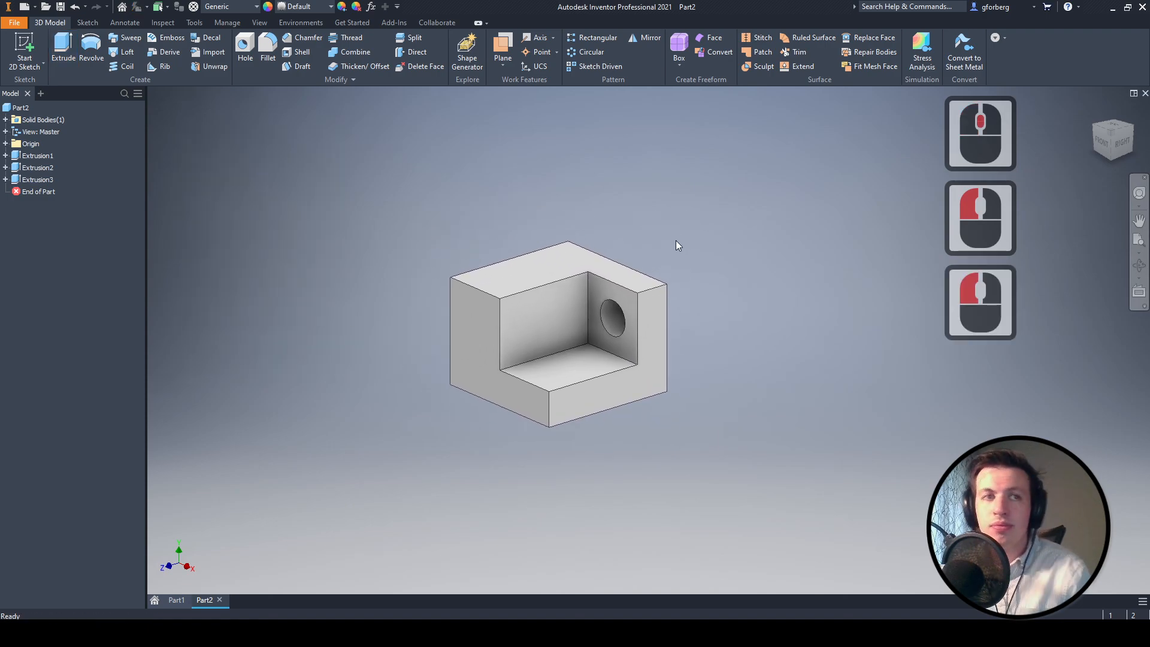